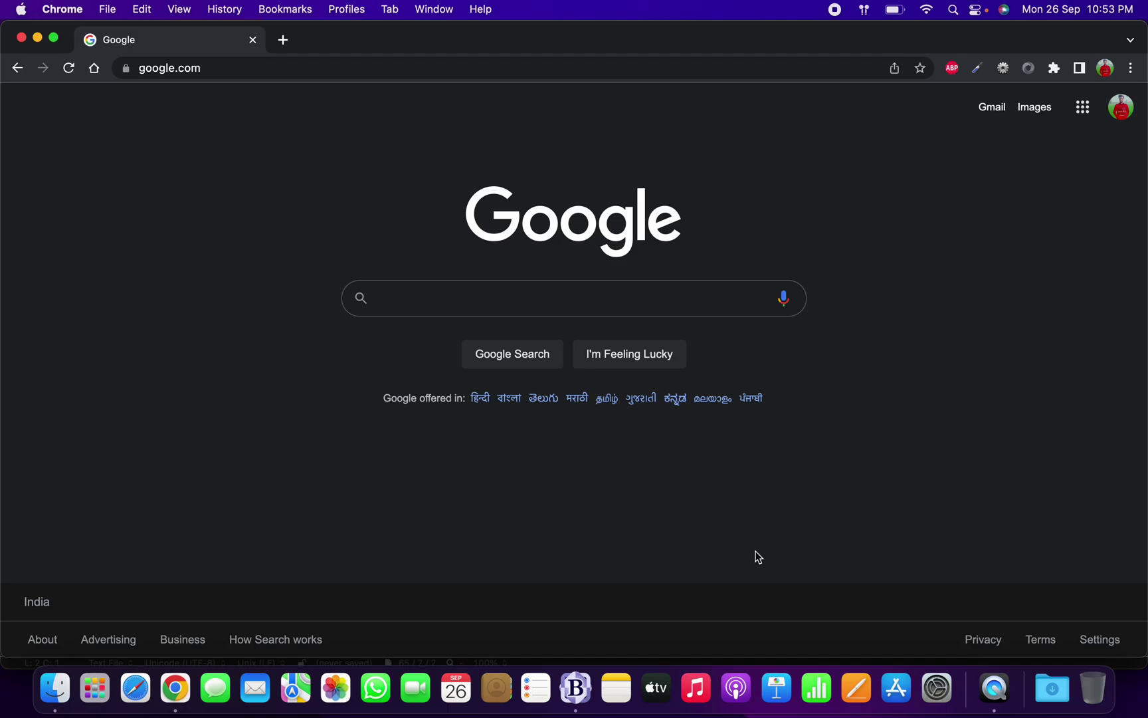
Step: Search Google for JDK and open Oracle's Java Downloads page from the results
type("JDK")
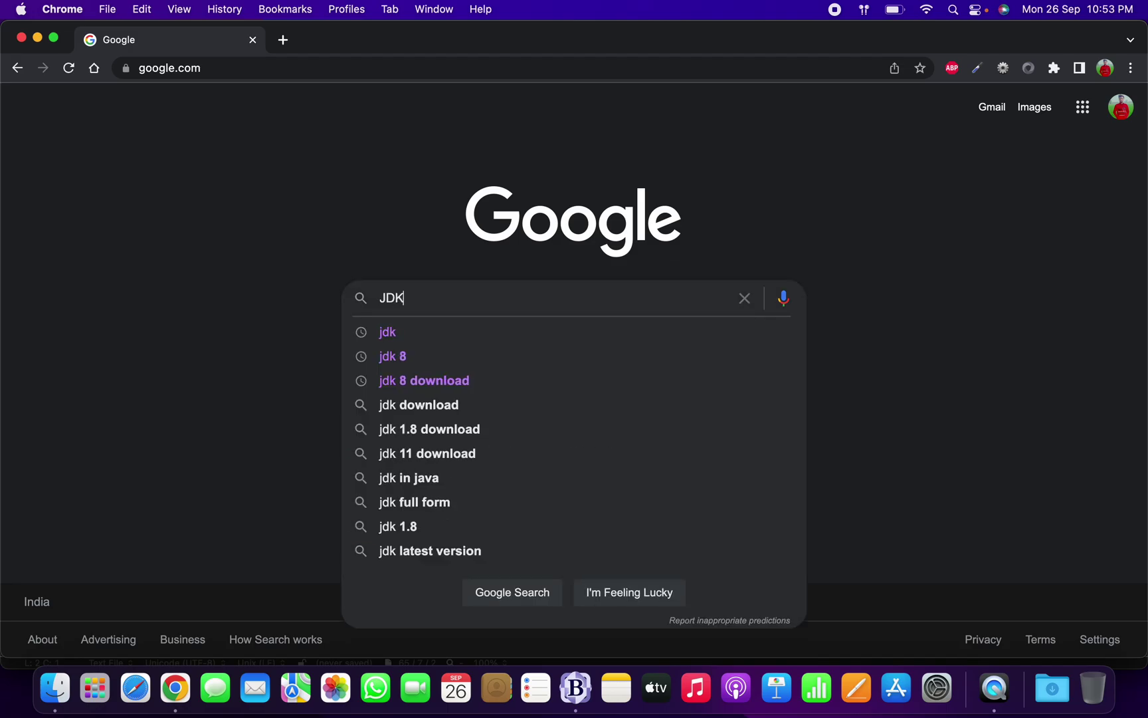
key("Return")
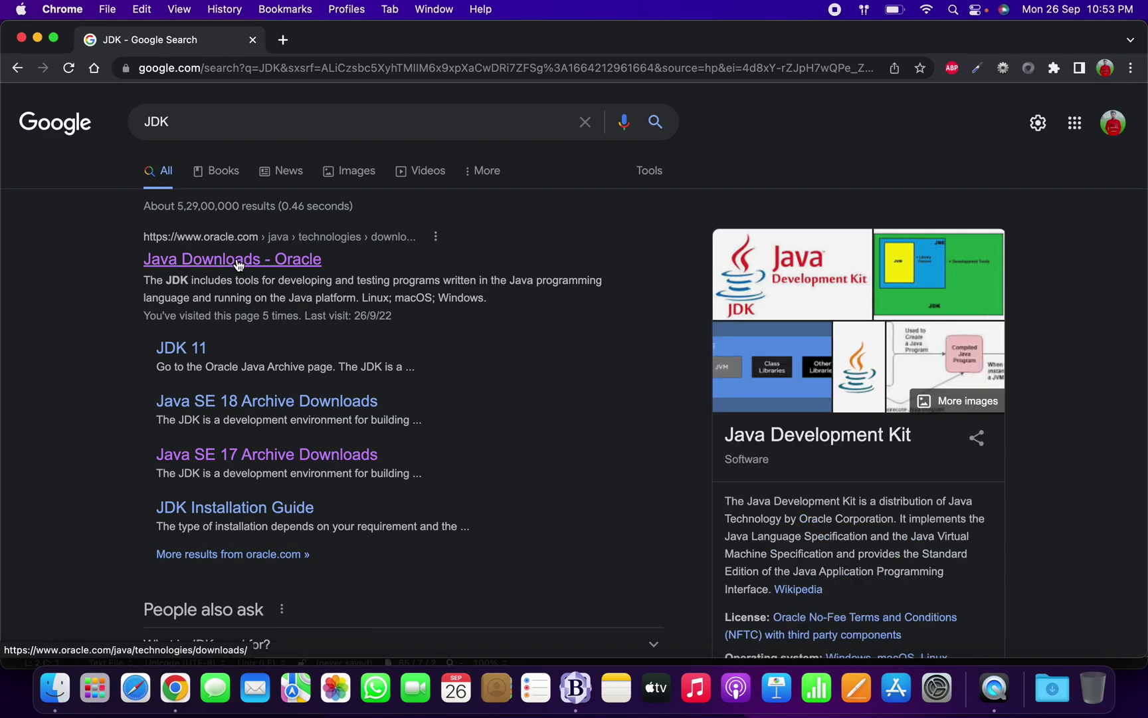
left_click(237, 259)
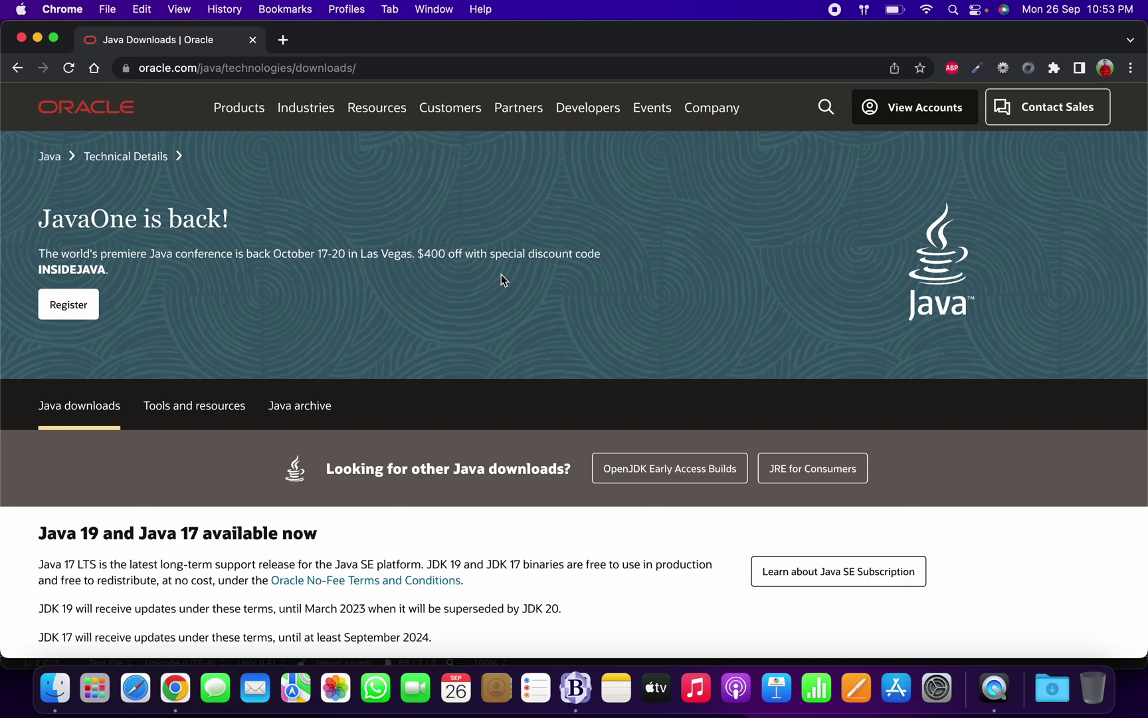
Step: Show the Java 17 downloads for macOS on Oracle's Java downloads page
scroll(502, 276, "down", 5)
scroll(179, 300, "down", 2)
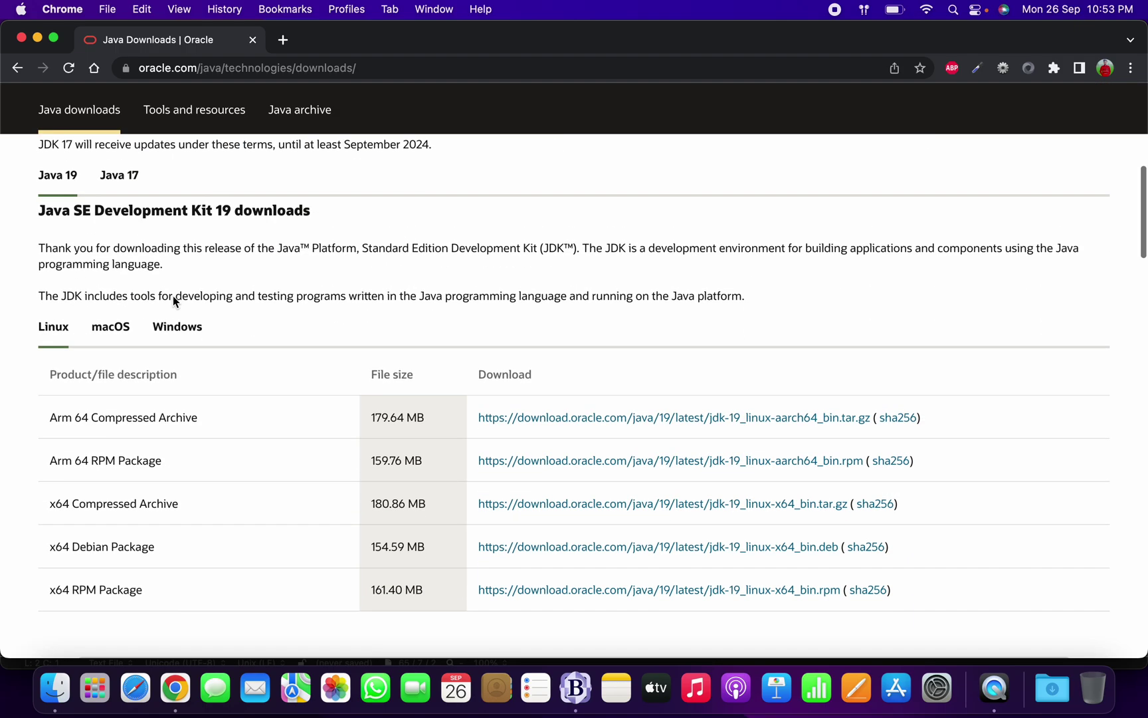
left_click(131, 177)
scroll(245, 270, "down", 2)
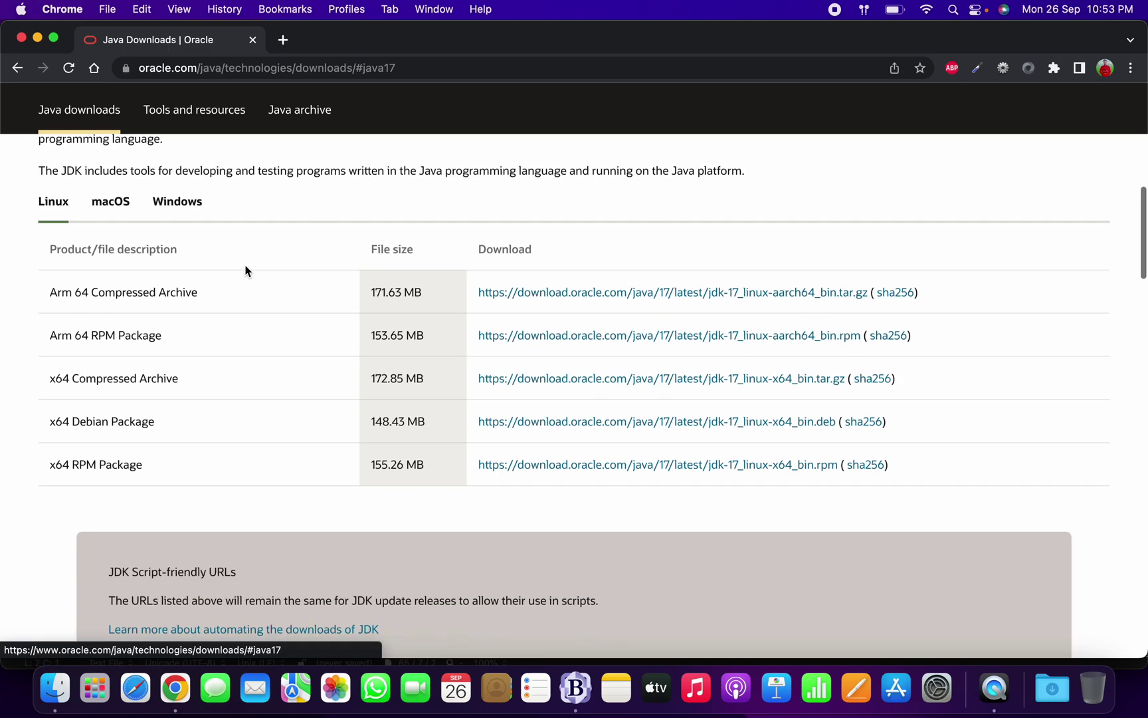
left_click(113, 210)
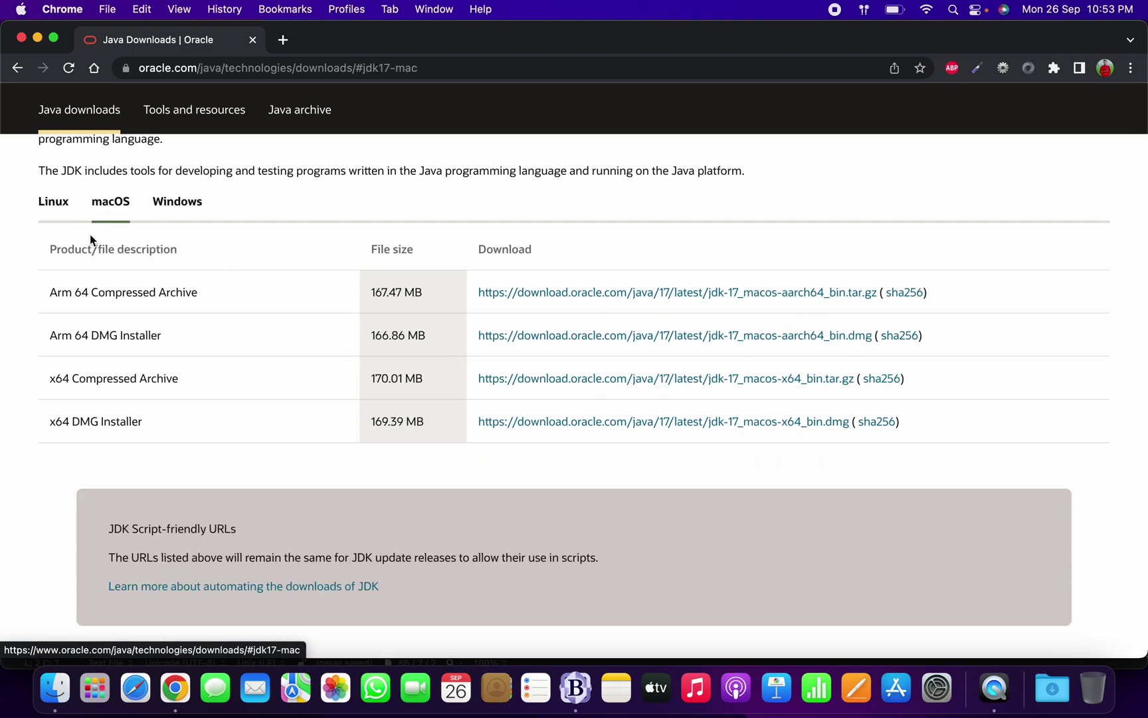
scroll(89, 234, "up", 2)
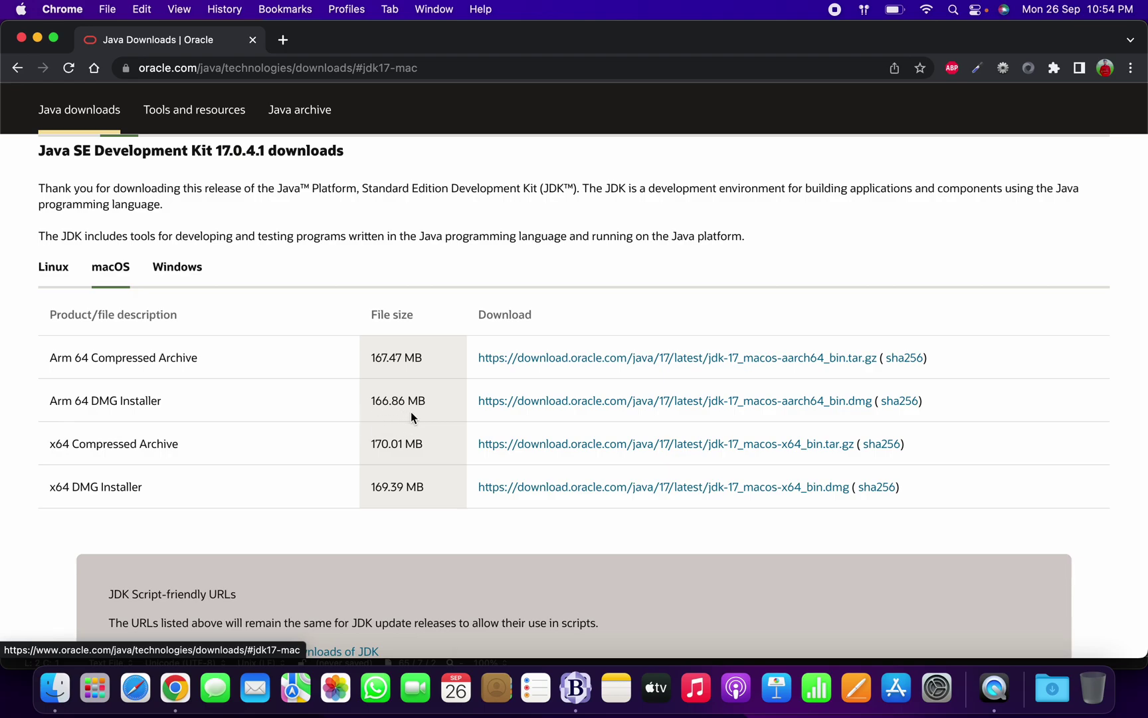
Step: Download the Arm 64 DMG Installer for JDK 17 and close the extra sha256 checksum page
left_click(899, 401)
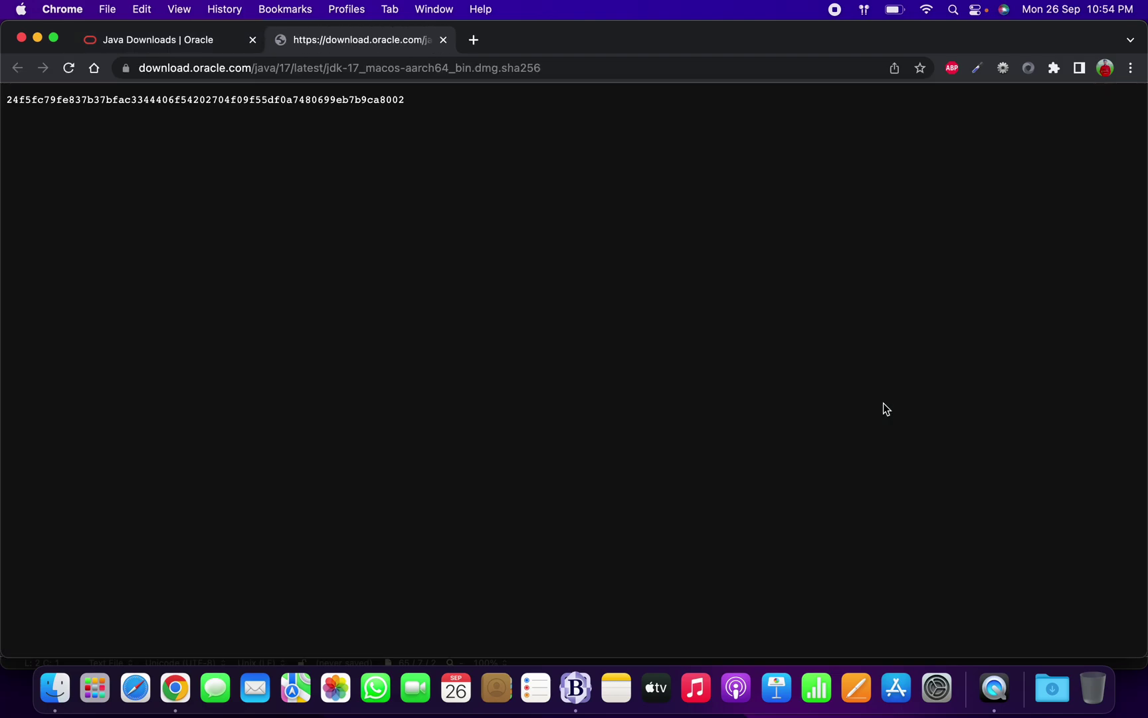
left_click(211, 40)
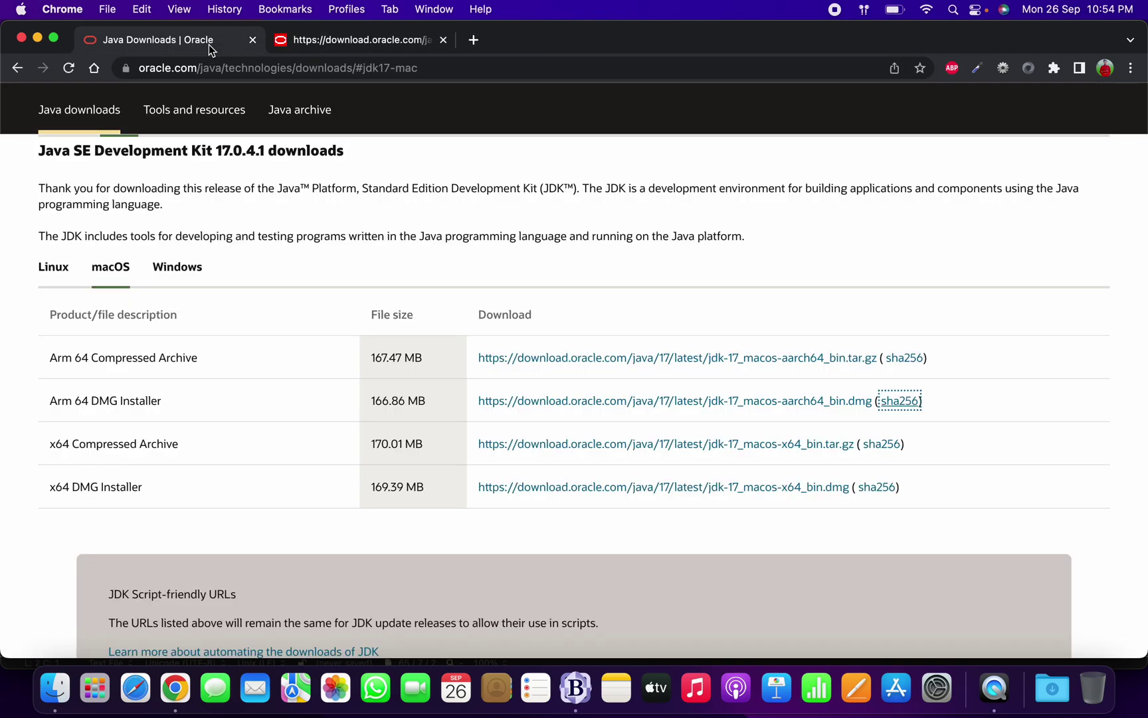
left_click(556, 401)
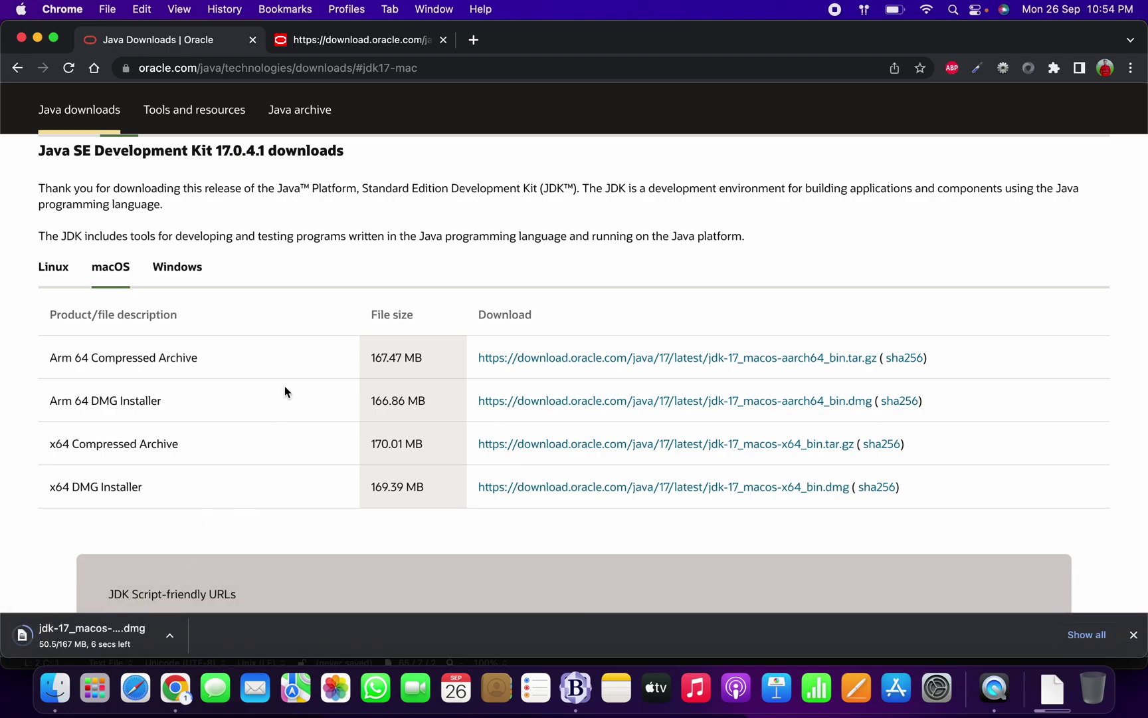
left_click(444, 40)
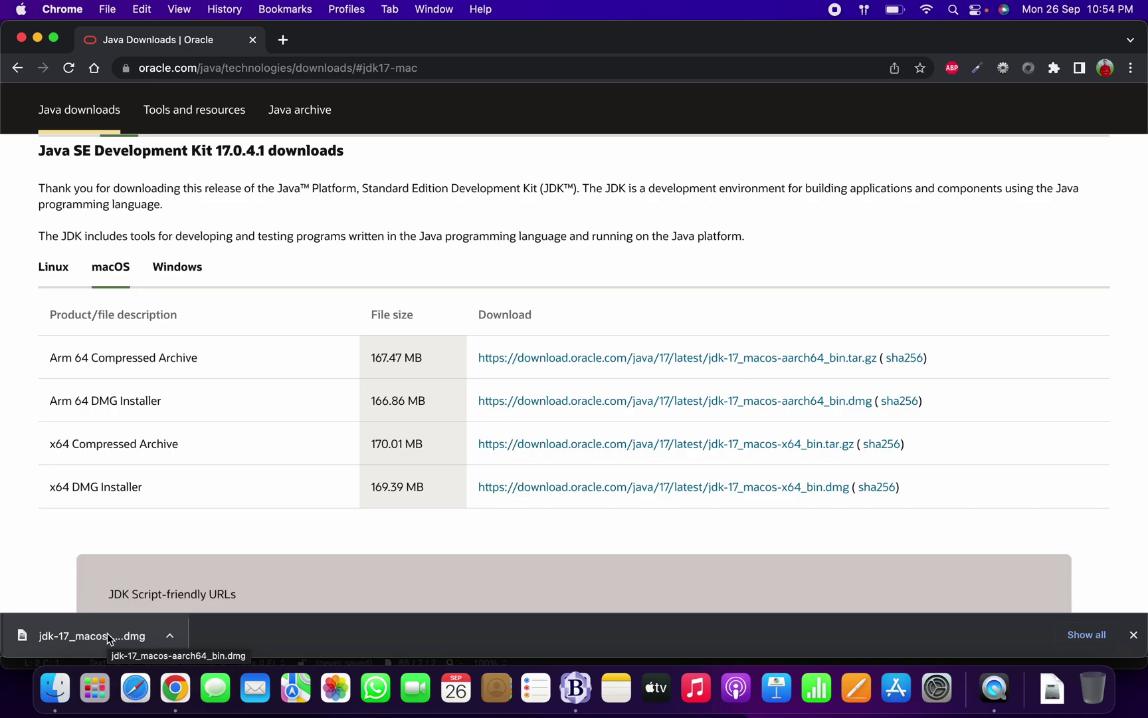
Step: Open the downloaded JDK disk image, view the introduction of the JDK 17.0.4.1.pkg installer, and close both windows
left_click(95, 636)
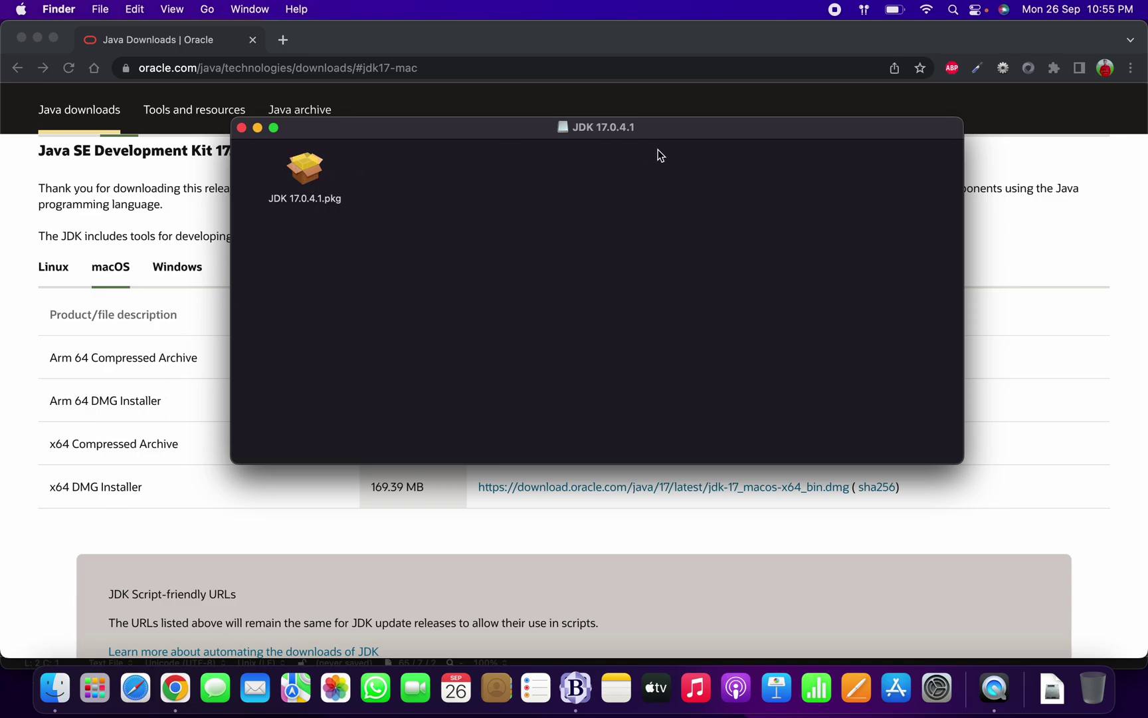
double_click(303, 170)
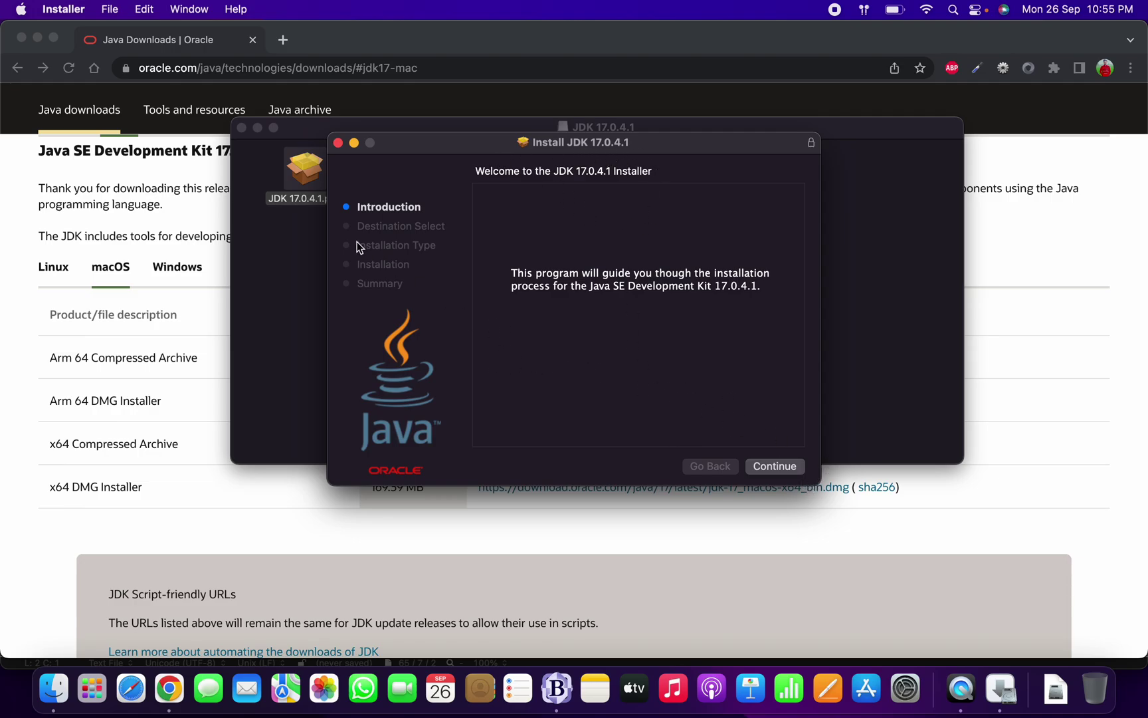
left_click(338, 143)
left_click(242, 127)
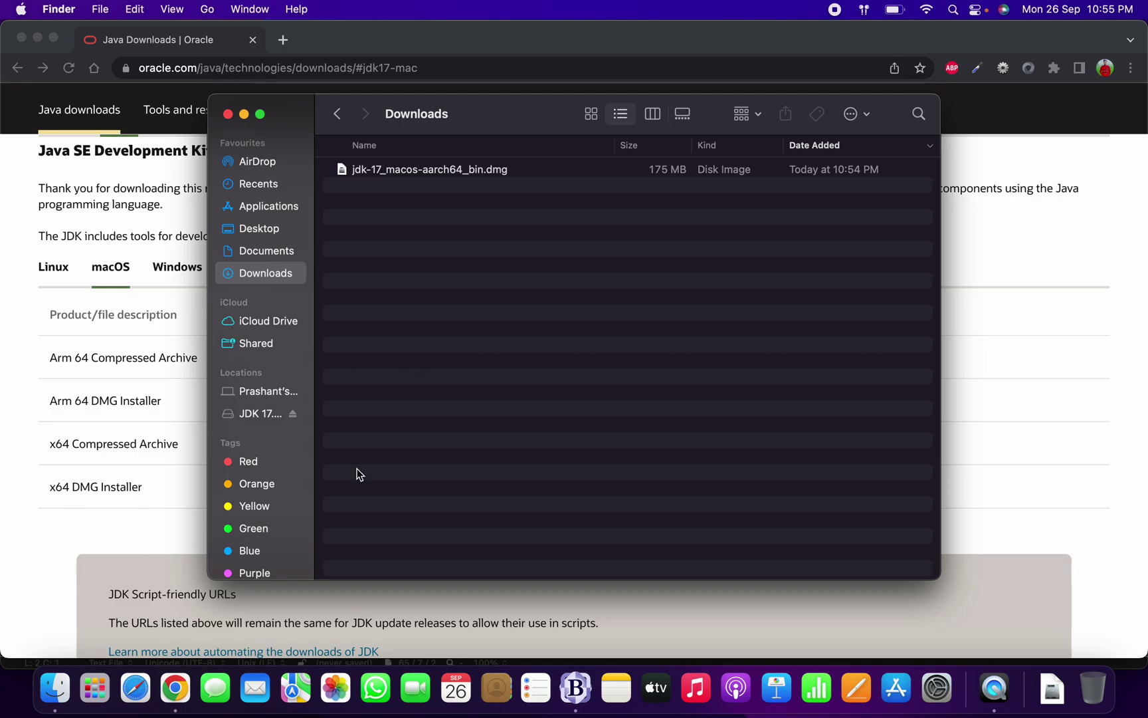
Step: Switch to Terminal and enlarge its text by two levels
key("super+space")
type("terminal")
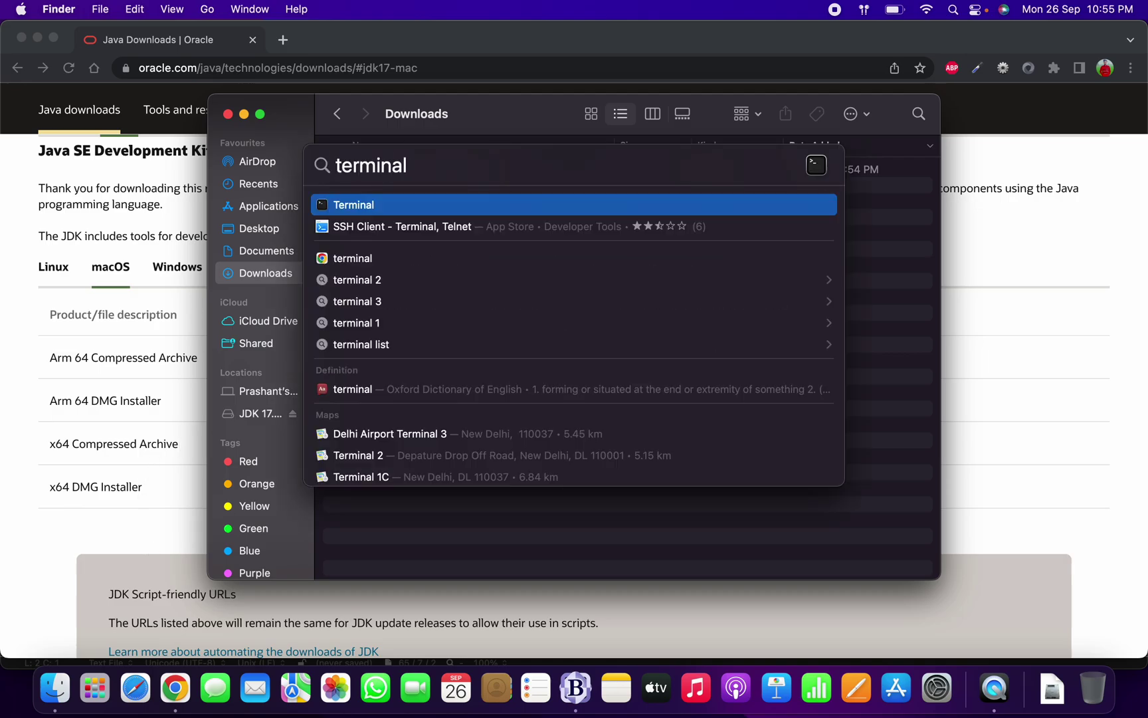
key("Return")
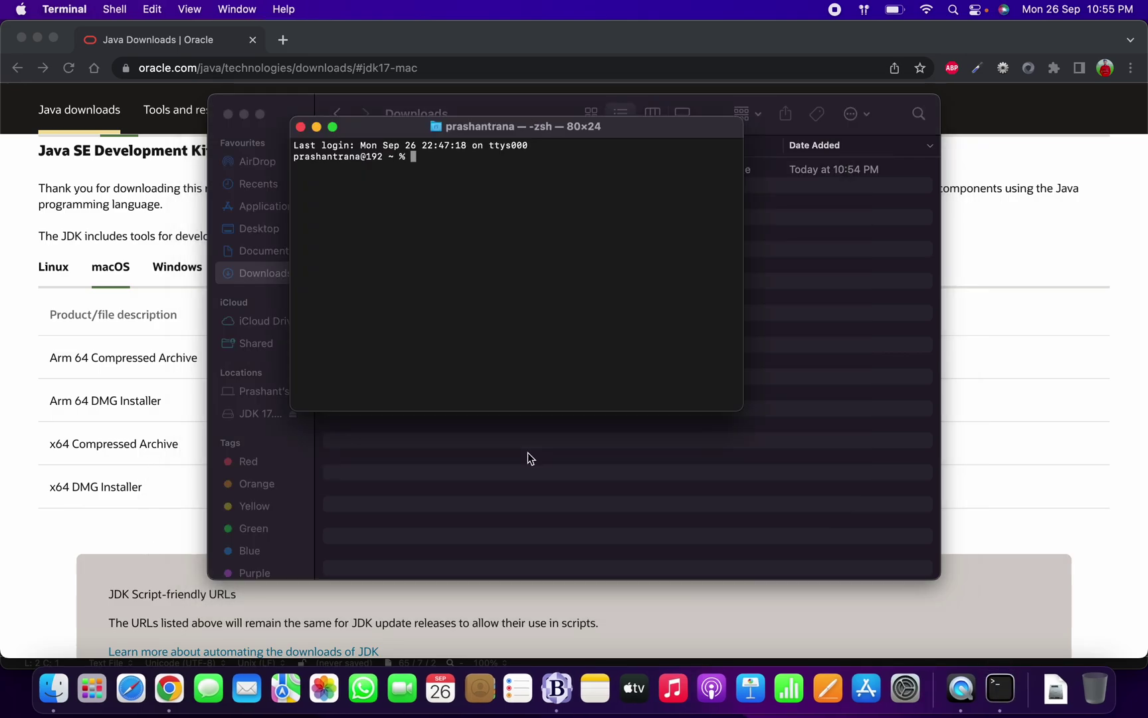
key("super+plus")
key("super+plus")
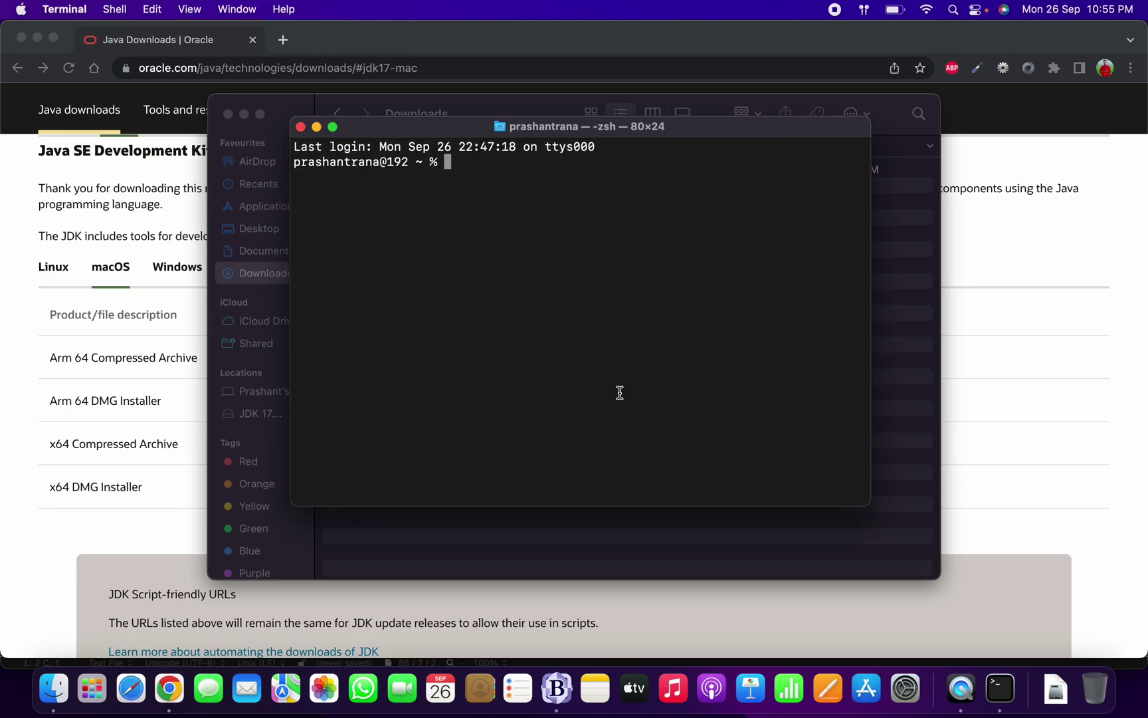
Step: Check the installed Java compiler and runtime versions with javac -version and java -version
type("javac -version")
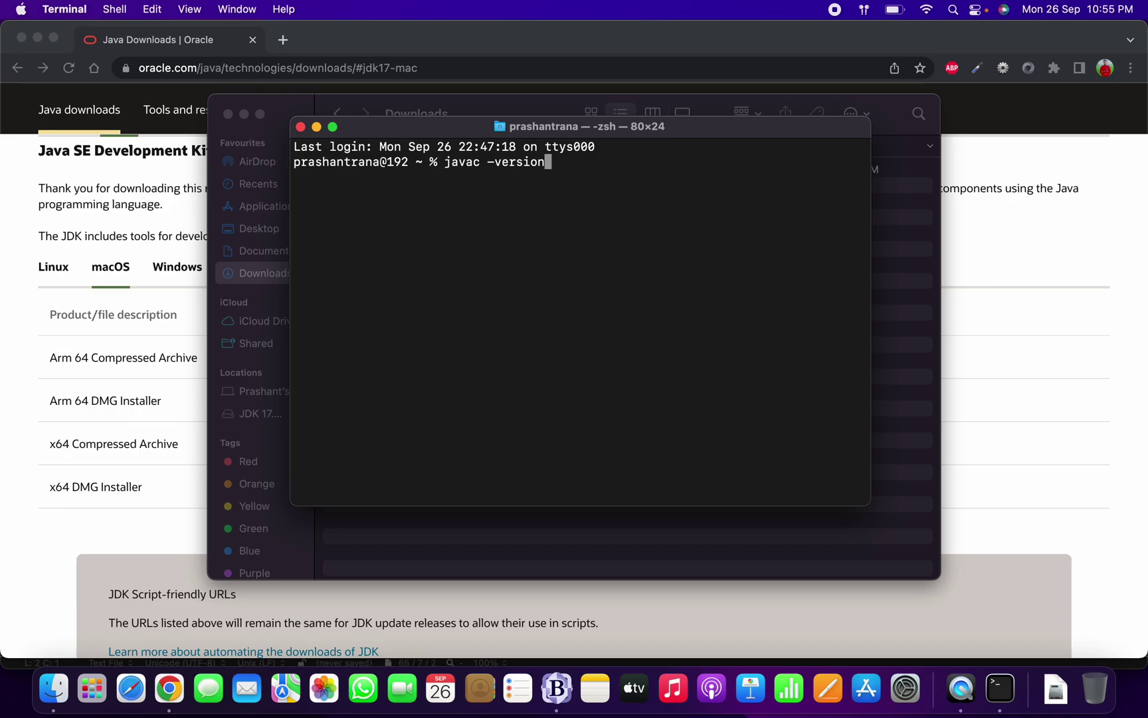
key("Return")
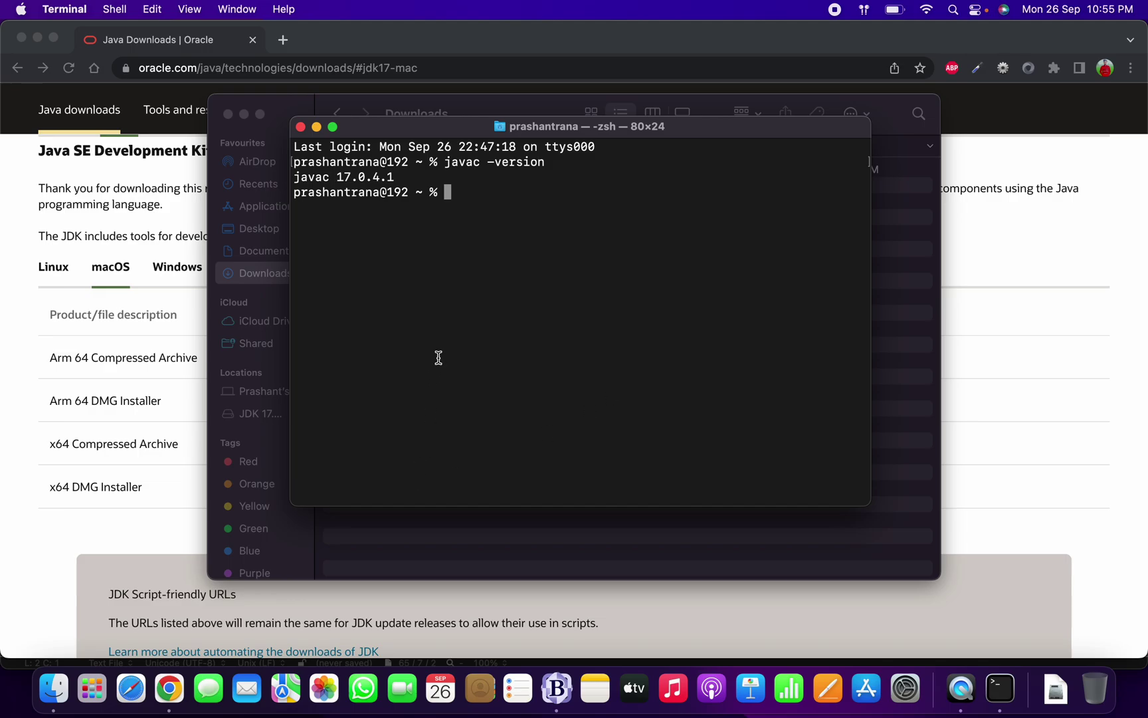
type("java -version")
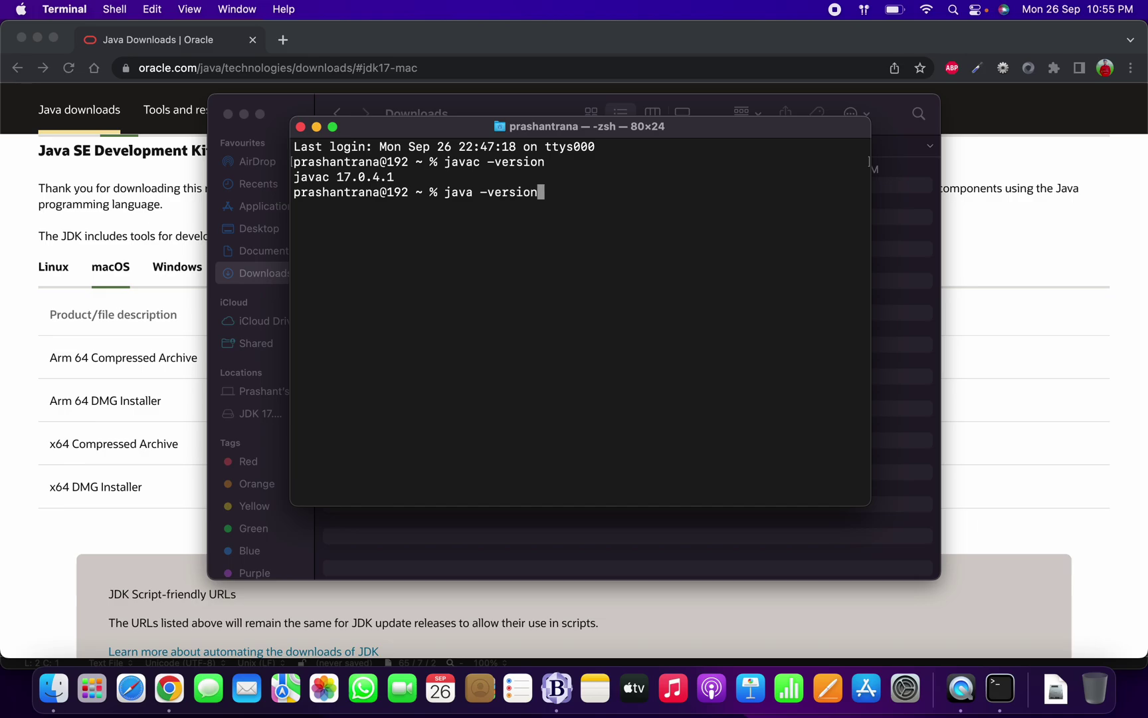
key("Return")
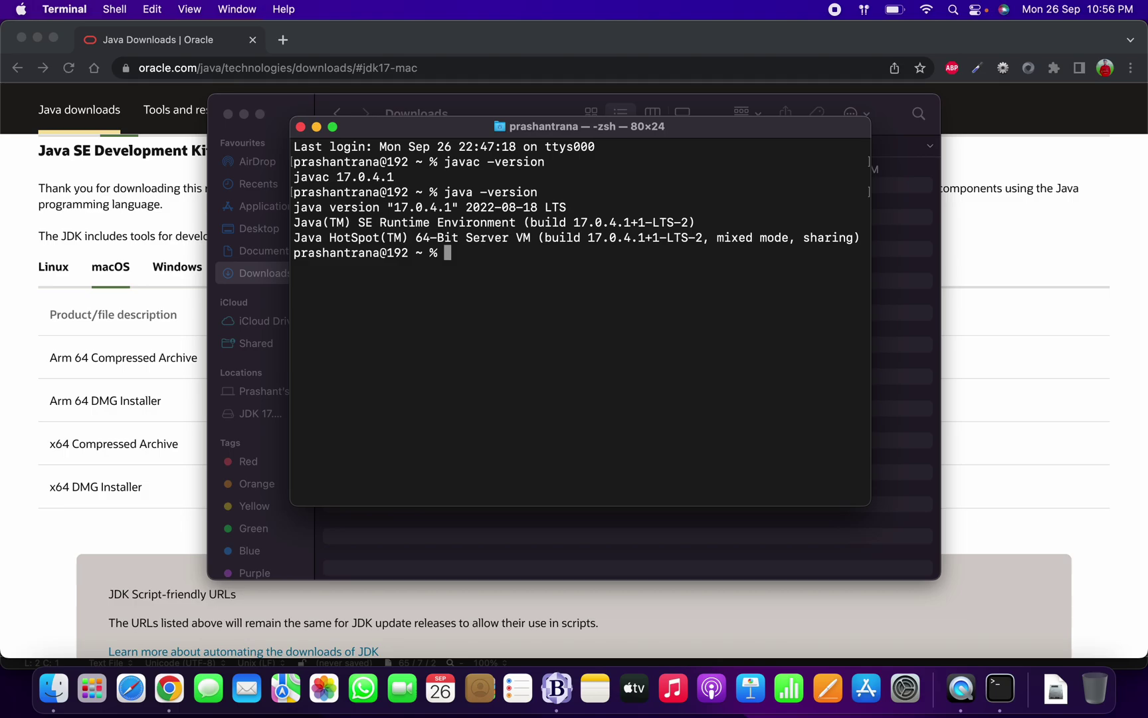
Step: Print the default shell with echo $SHELL and list all home folder files, including hidden ones, with ls -al
type("echo $SHELL")
key("Return")
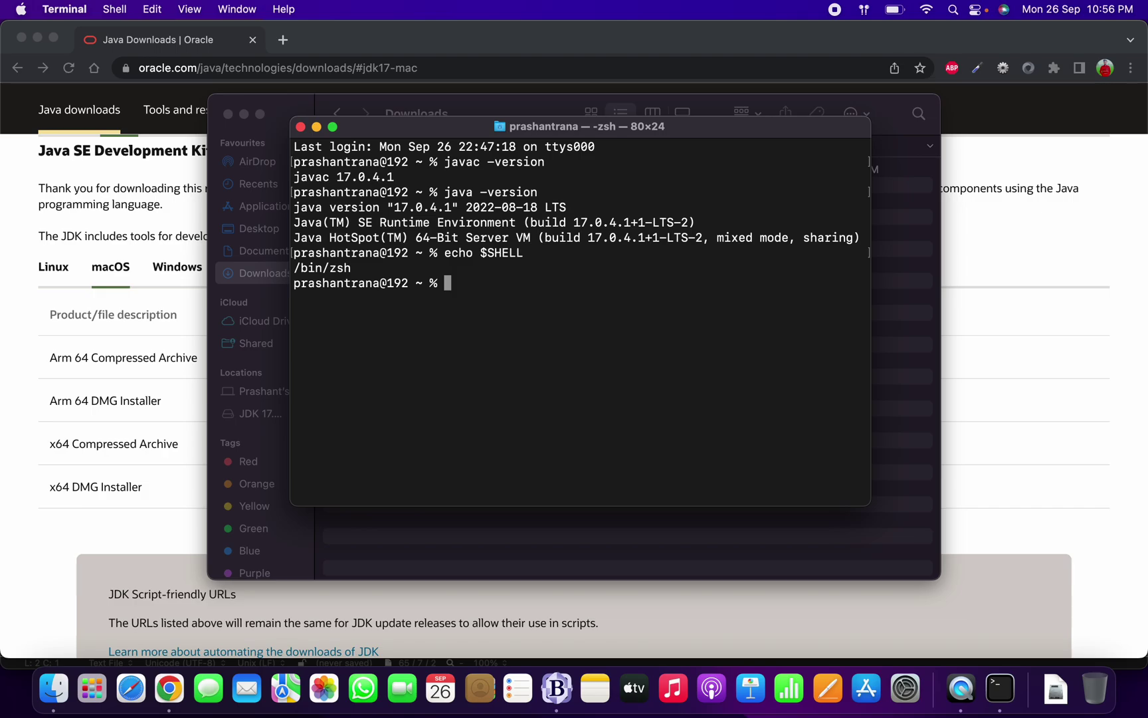
type("ls -al")
key("Return")
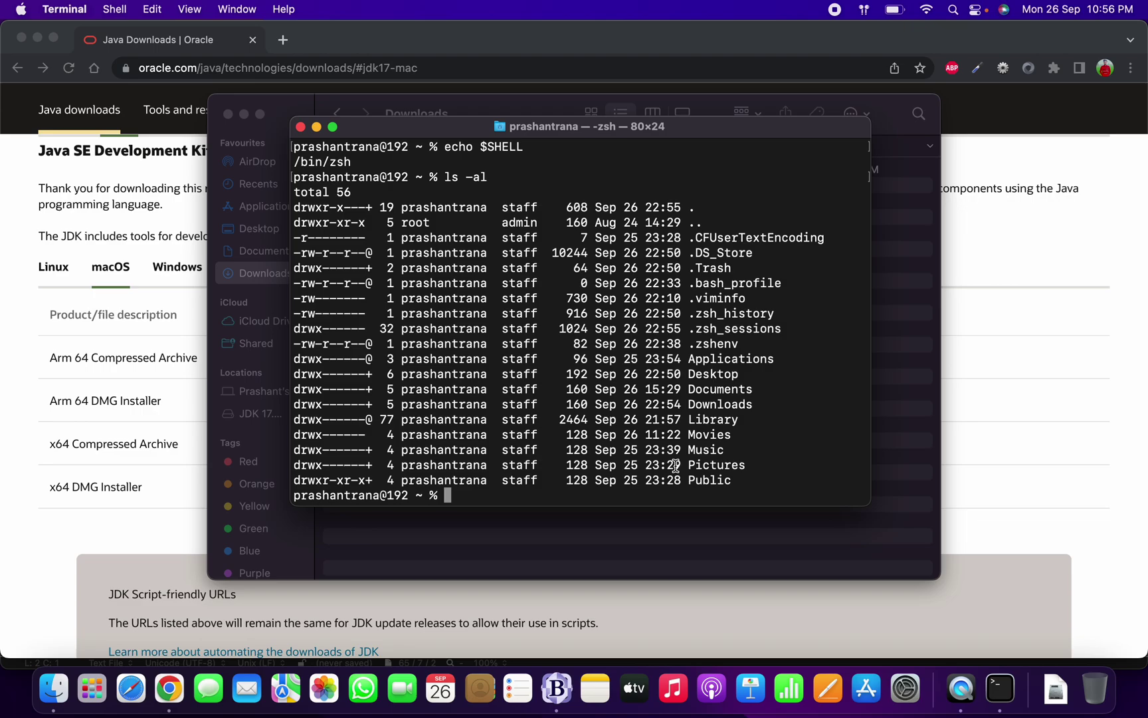
type("touch ~/.zshenv")
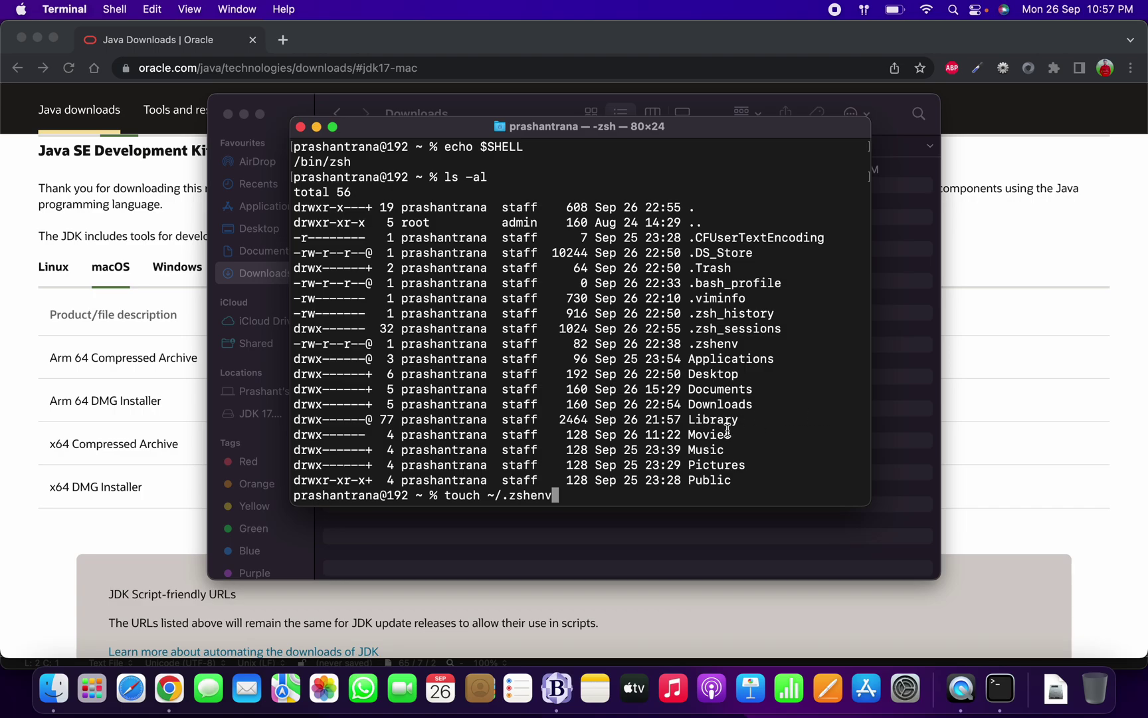
key("BackSpace")
key("BackSpace")
key("BackSpace")
key("BackSpace")
key("BackSpace")
key("BackSpace")
key("BackSpace")
key("BackSpace")
key("BackSpace")
key("BackSpace")
key("BackSpace")
key("BackSpace")
key("BackSpace")
key("BackSpace")
key("BackSpace")
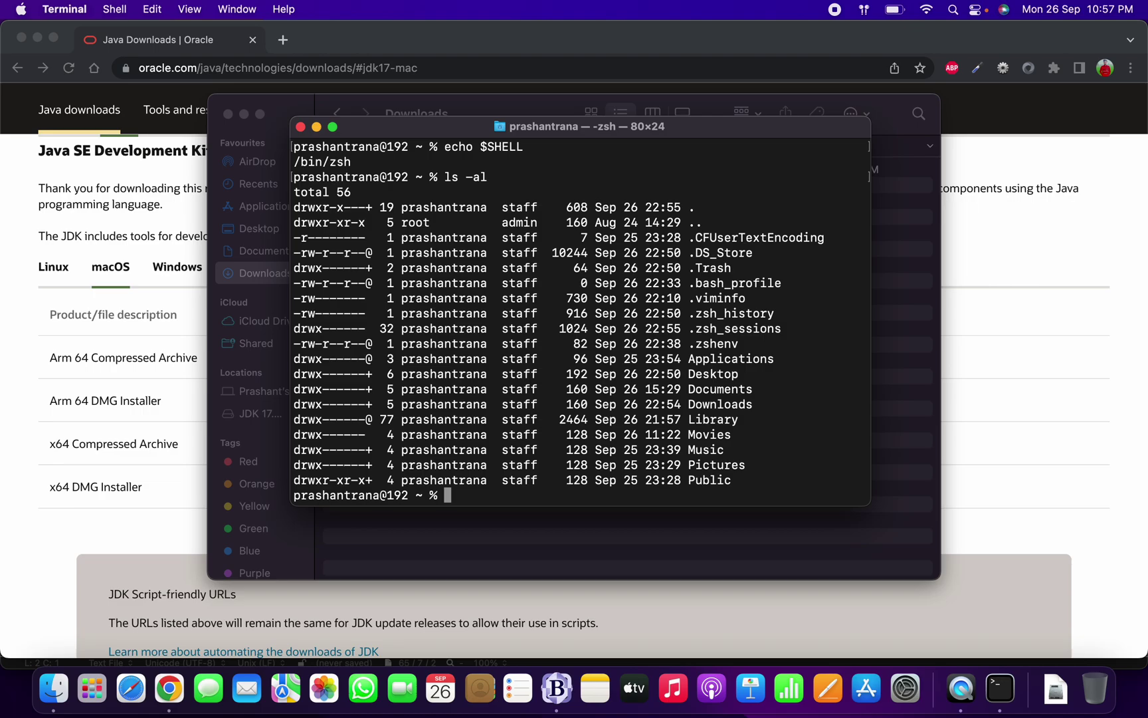
Step: Print the Java home path by running /usr/libexec/java_home and select the whole path in the output
type("/usr/libexec")
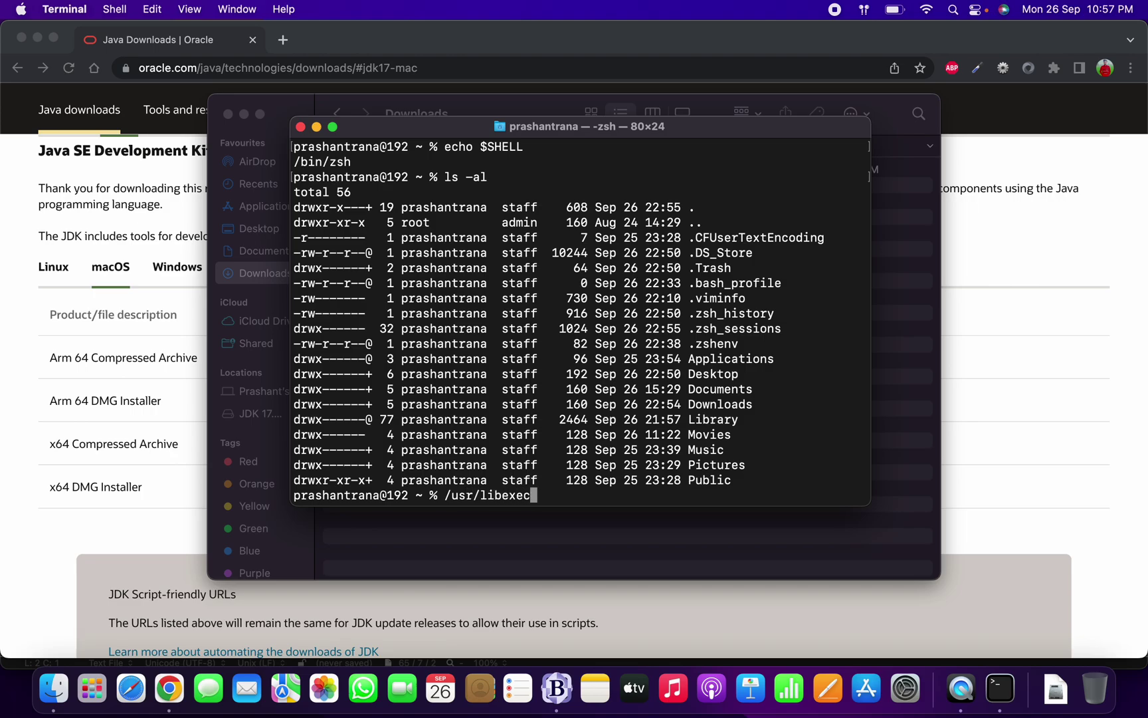
type("/java_home")
key("Return")
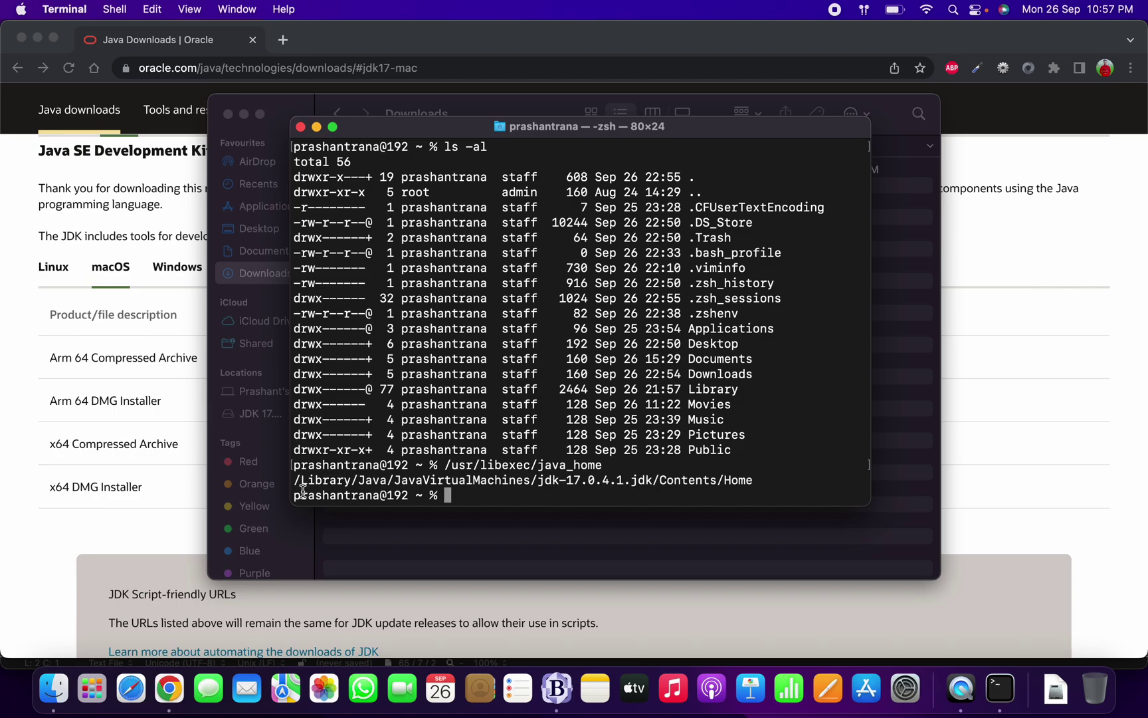
left_click_drag(295, 480, 753, 480)
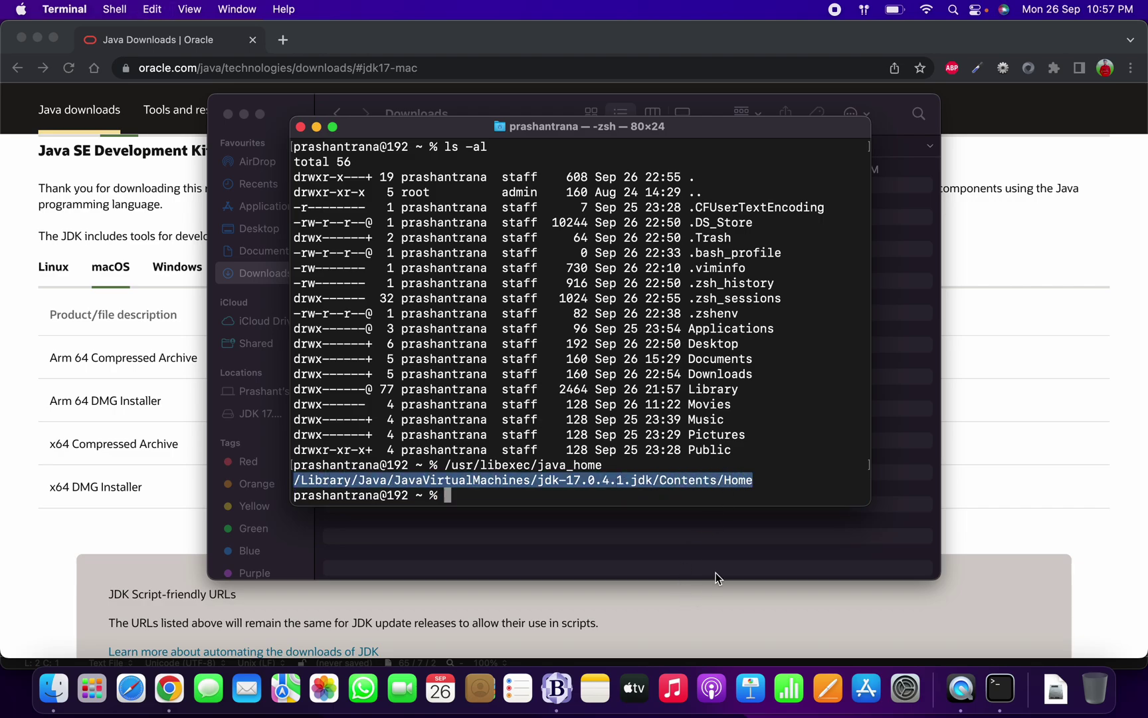
Step: Open the zsh environment file from the command line with open ~/.zshenv
left_click(776, 452)
type("open")
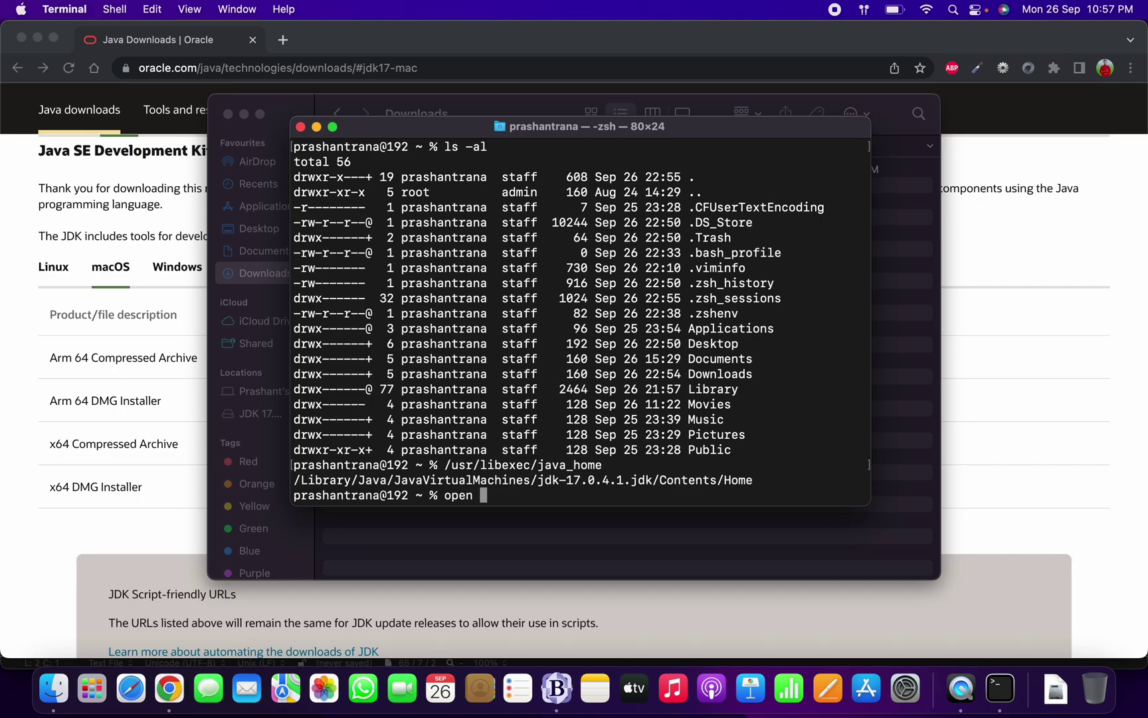
type("~.")
key("BackSpace")
type("/.zshenv")
key("Return")
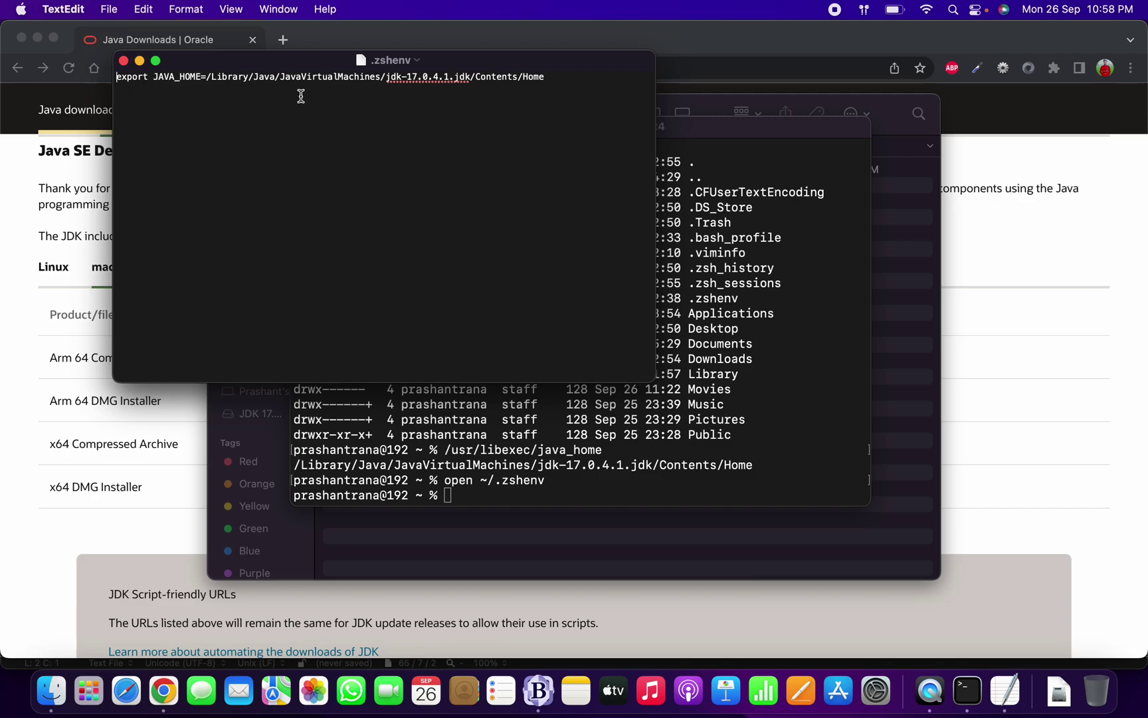
Step: Select the whole JAVA_HOME export line in .zshenv to review it, and close the file
left_click(562, 81)
key("super+a")
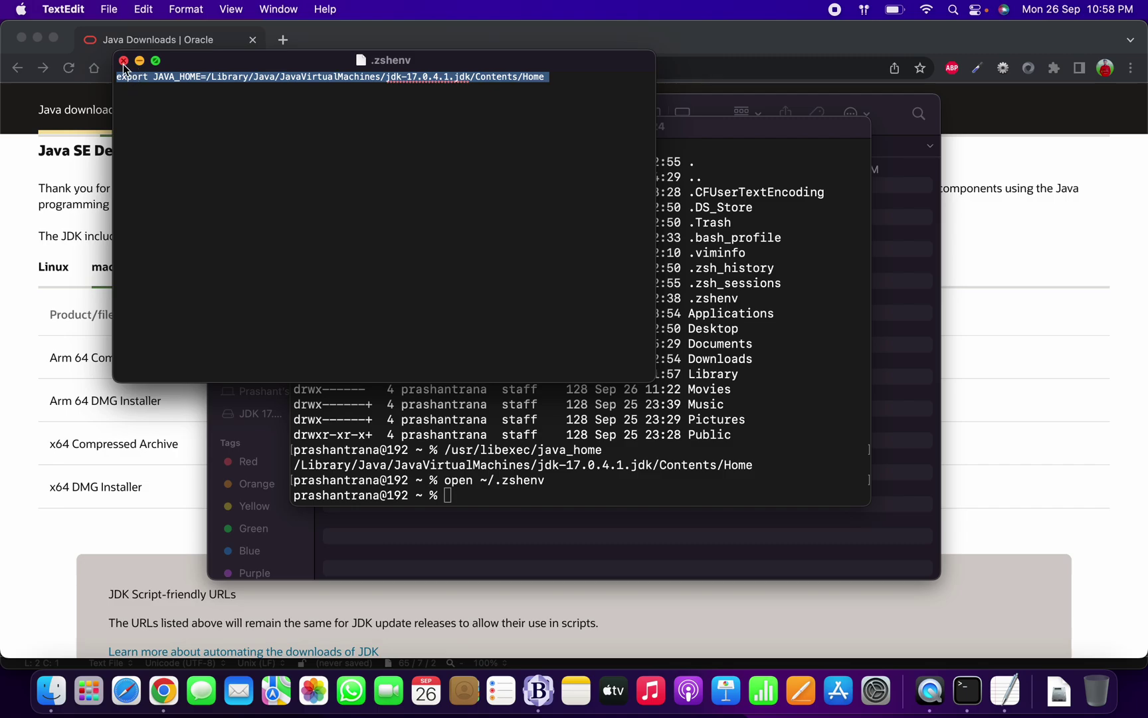
left_click(109, 9)
left_click(234, 98)
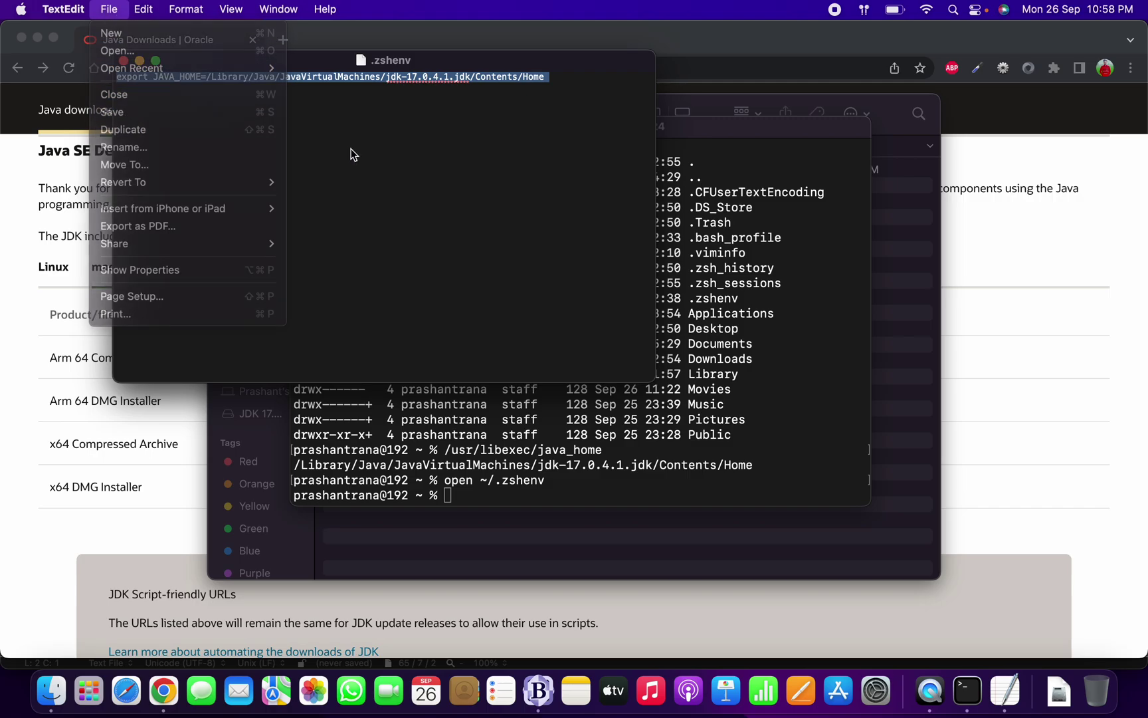
Step: End the Terminal shell session with exit and close its window
left_click(715, 444)
type("exit")
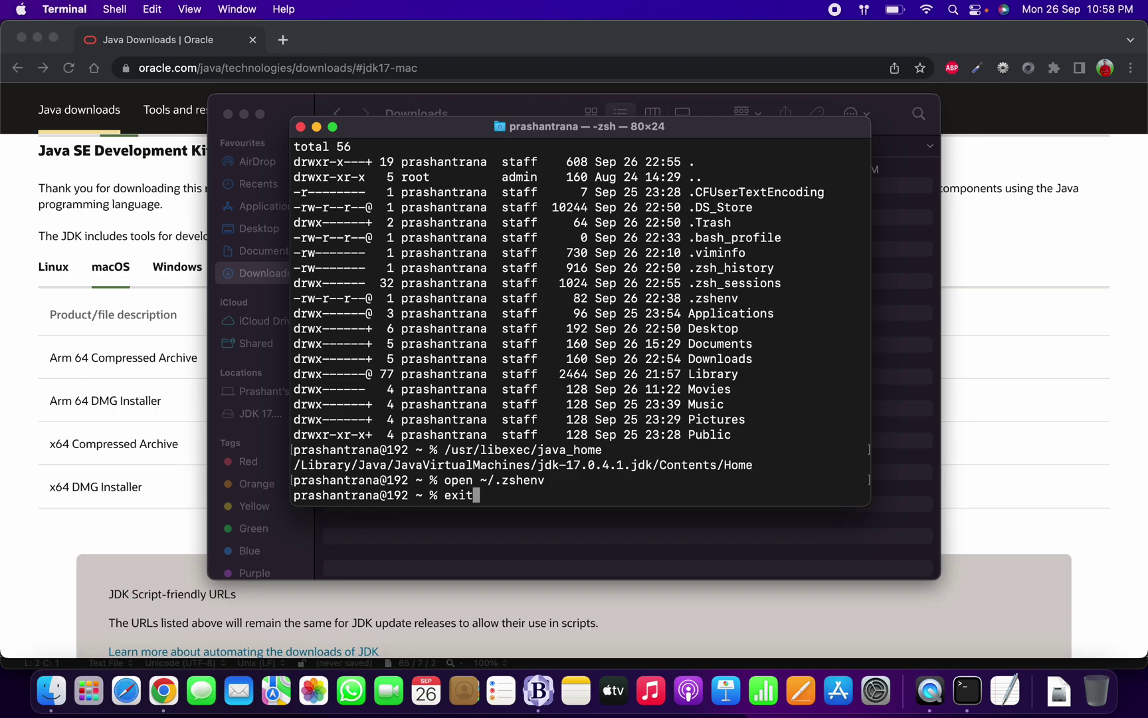
key("Return")
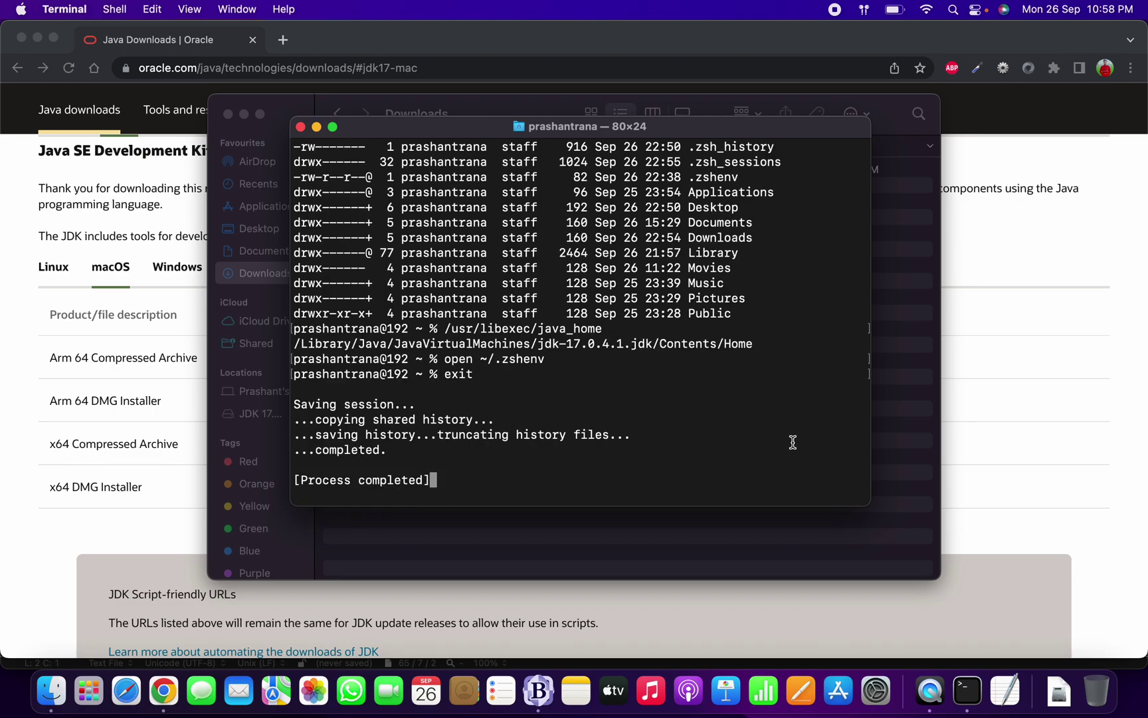
left_click(300, 126)
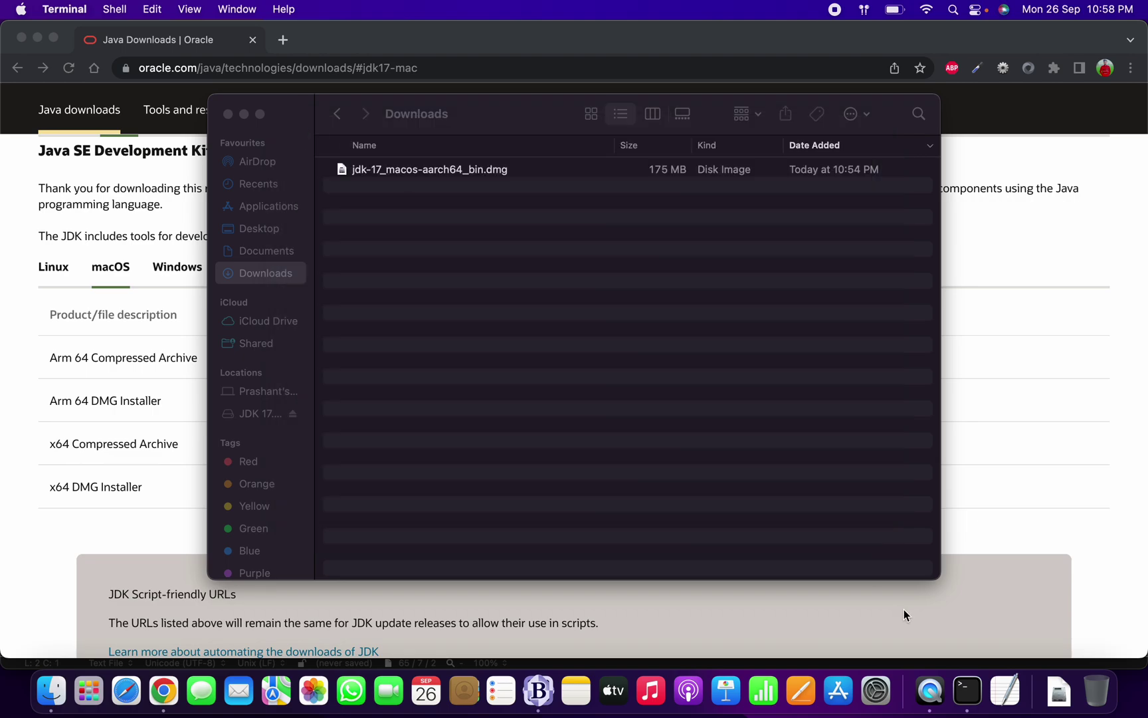
Step: Quit Terminal completely and launch it again to start a fresh shell session
right_click(968, 691)
left_click(984, 639)
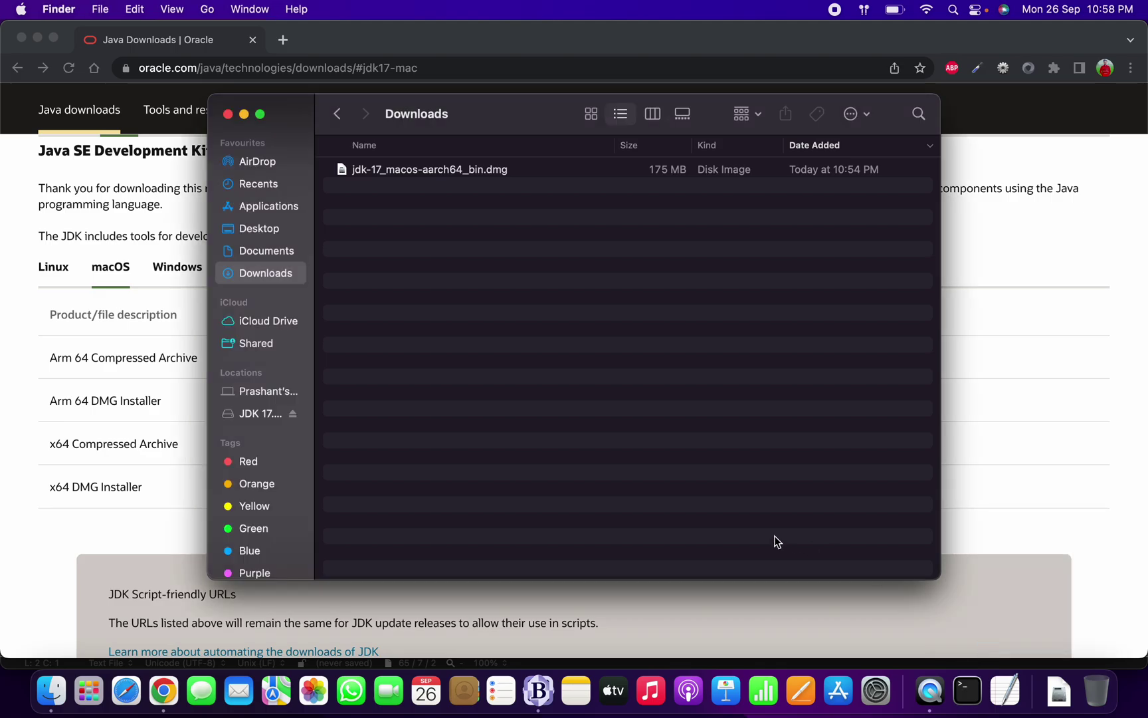
key("super+space")
type("terminal")
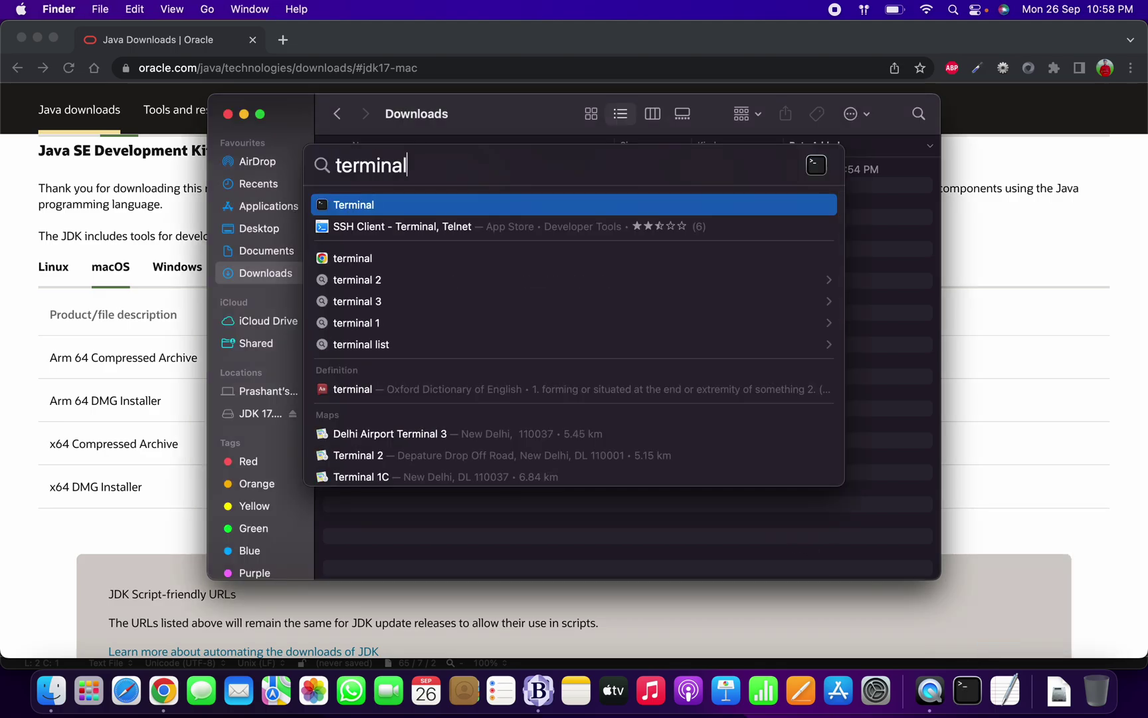
key("Return")
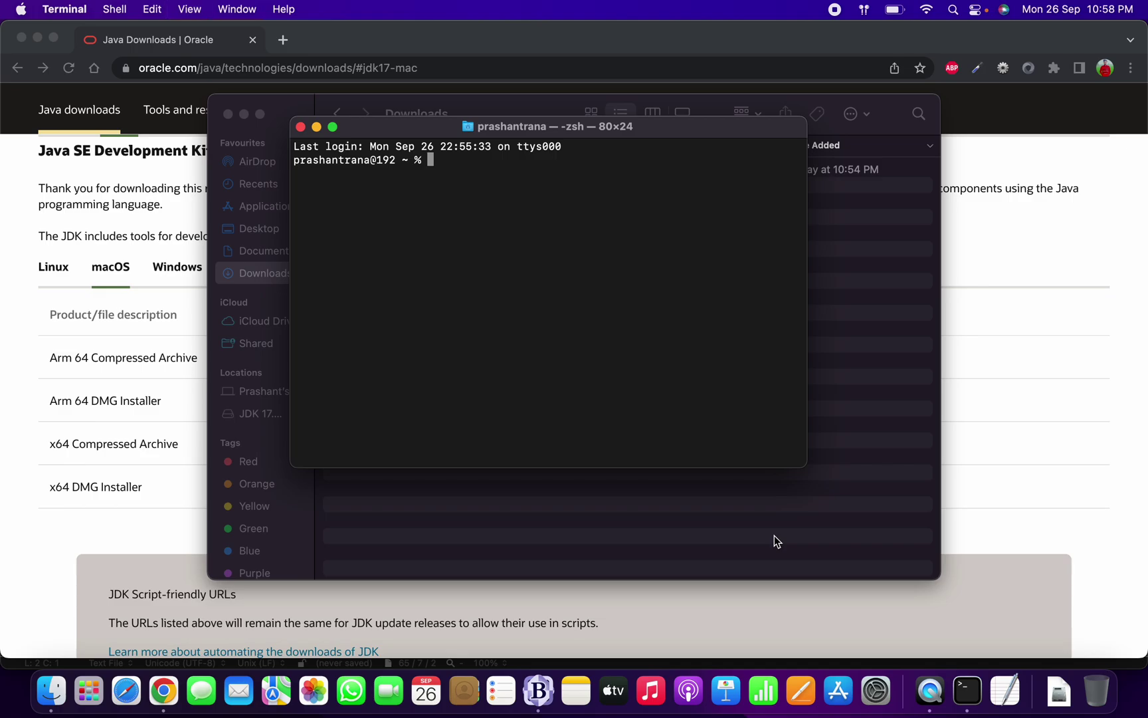
Step: Print the JAVA_HOME and SHELL environment variables with echo $JAVA_HOME and echo $SHELL
type("echo $JAVA_HOME")
key("Return")
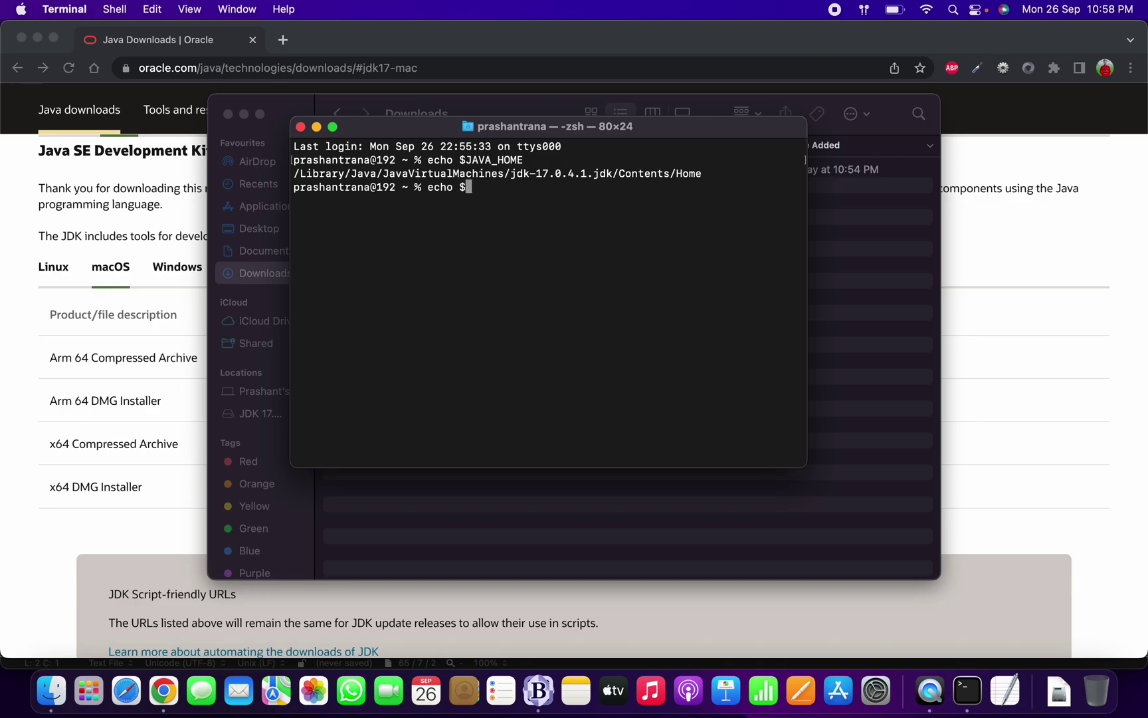
key("Return")
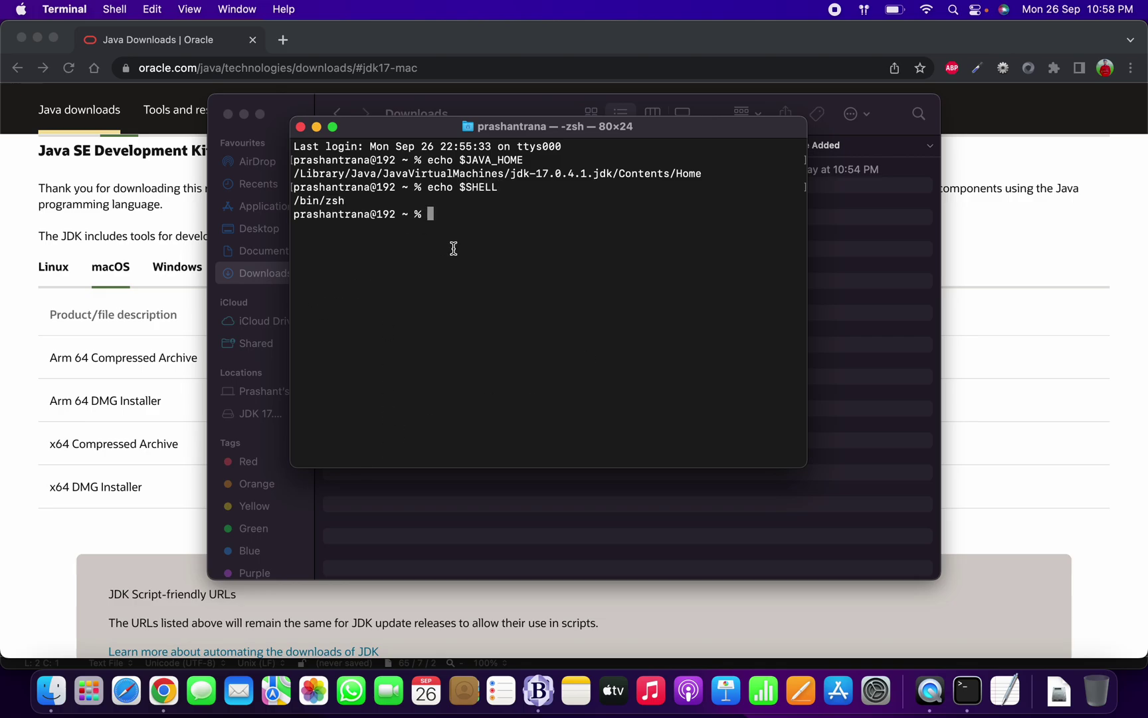
type("/bin/bash")
key("BackSpace")
key("BackSpace")
key("BackSpace")
key("BackSpace")
key("BackSpace")
key("BackSpace")
key("BackSpace")
key("BackSpace")
key("BackSpace")
Step: List everything in the home directory, including hidden files, with ls -al
type("ls -al")
key("Return")
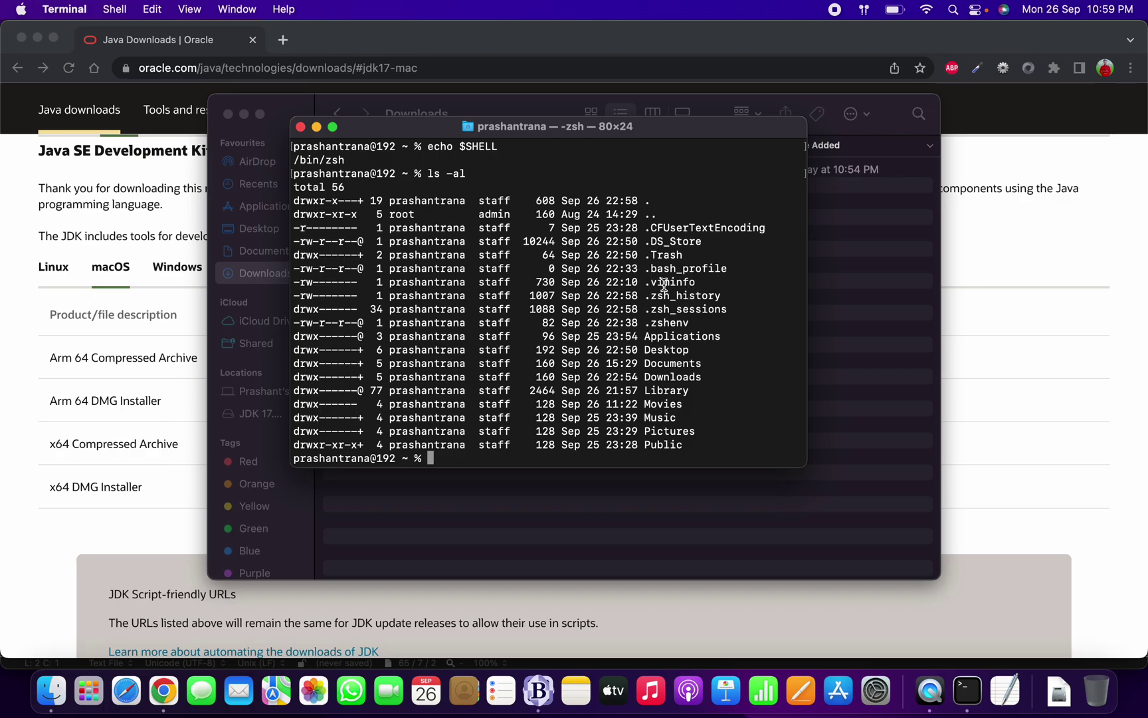
type("touch ~/.bash")
key("Tab")
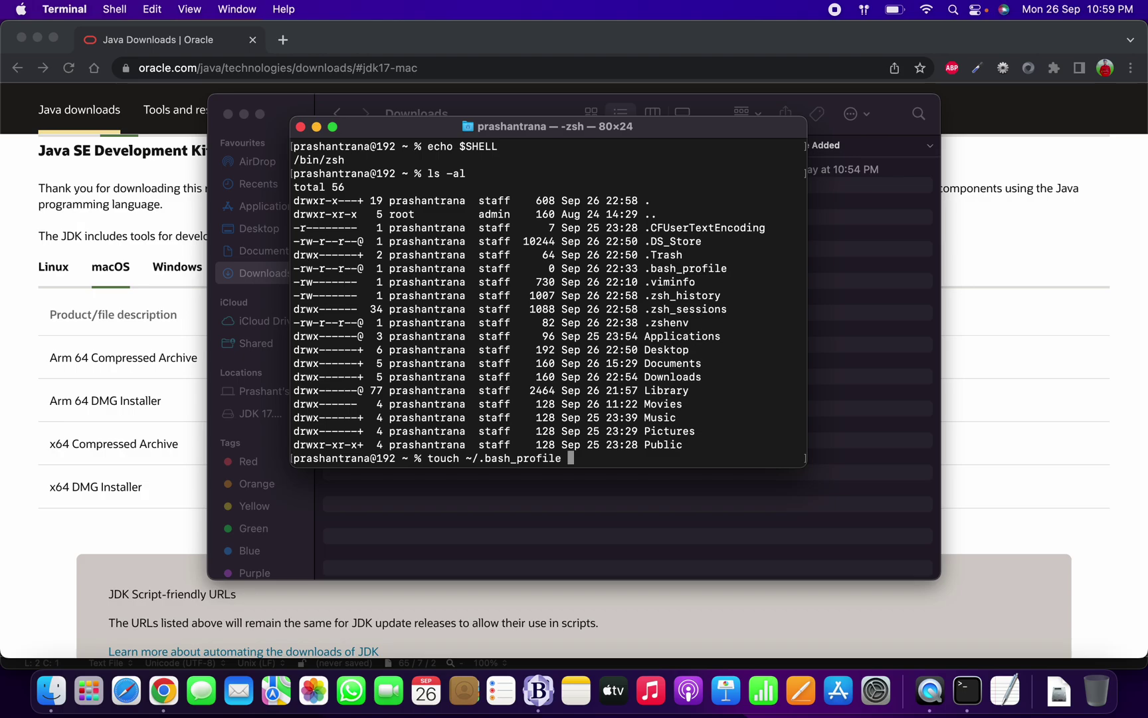
key("BackSpace")
key("BackSpace")
key("BackSpace")
key("BackSpace")
key("BackSpace")
key("BackSpace")
key("BackSpace")
key("BackSpace")
key("BackSpace")
key("BackSpace")
key("BackSpace")
key("BackSpace")
key("BackSpace")
key("BackSpace")
key("BackSpace")
key("BackSpace")
key("BackSpace")
key("BackSpace")
key("BackSpace")
key("BackSpace")
key("BackSpace")
key("BackSpace")
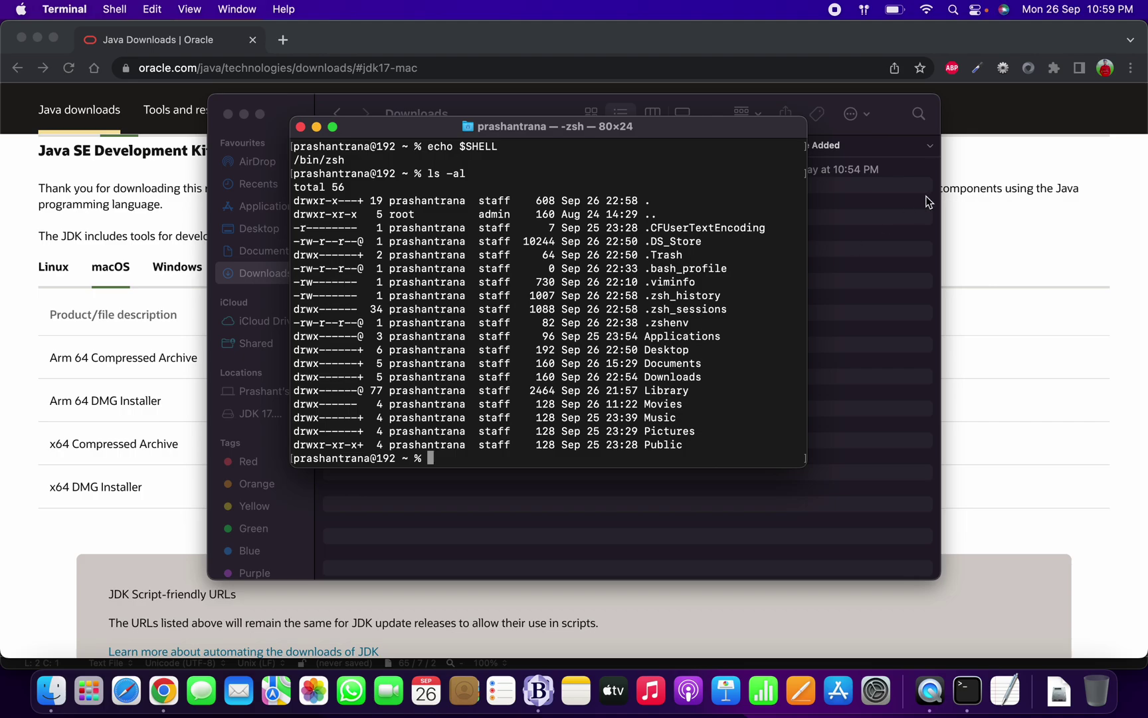
Step: Open ~/.bash_profile from the command line, add export JAVA_HOME=/Library/Java/JavaVirtualMachines/jdk-17.0.4.1.jdk/Contents/Home to it, and close the file
type("open ~/.bash_profile")
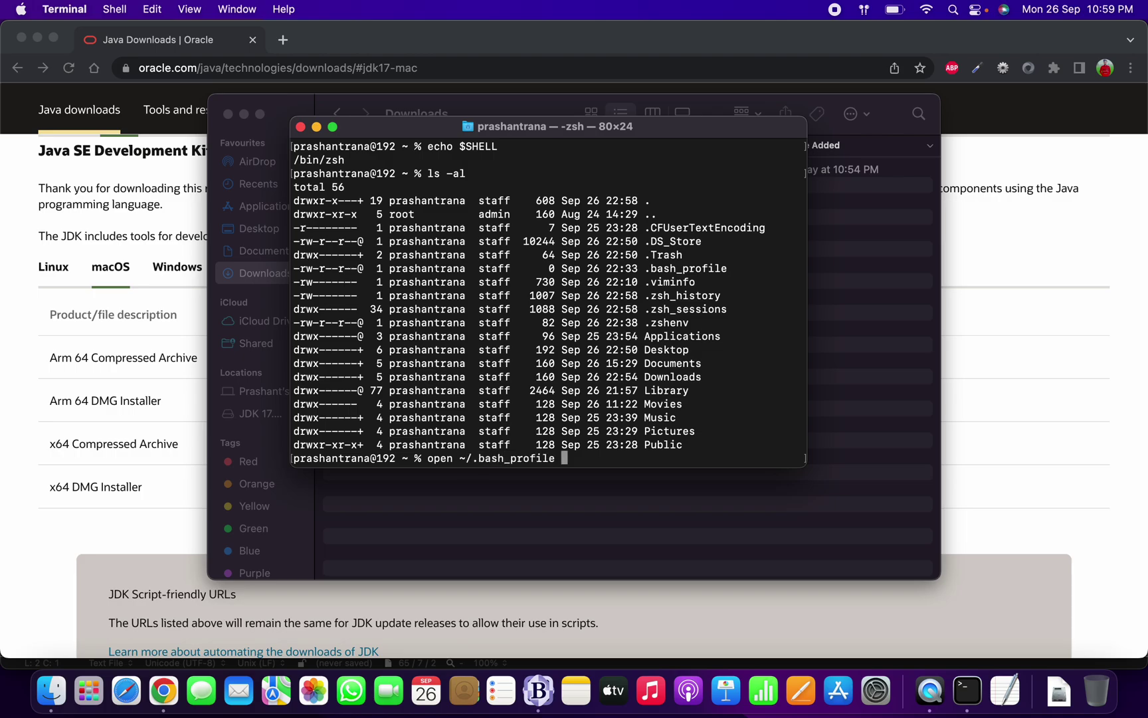
key("Return")
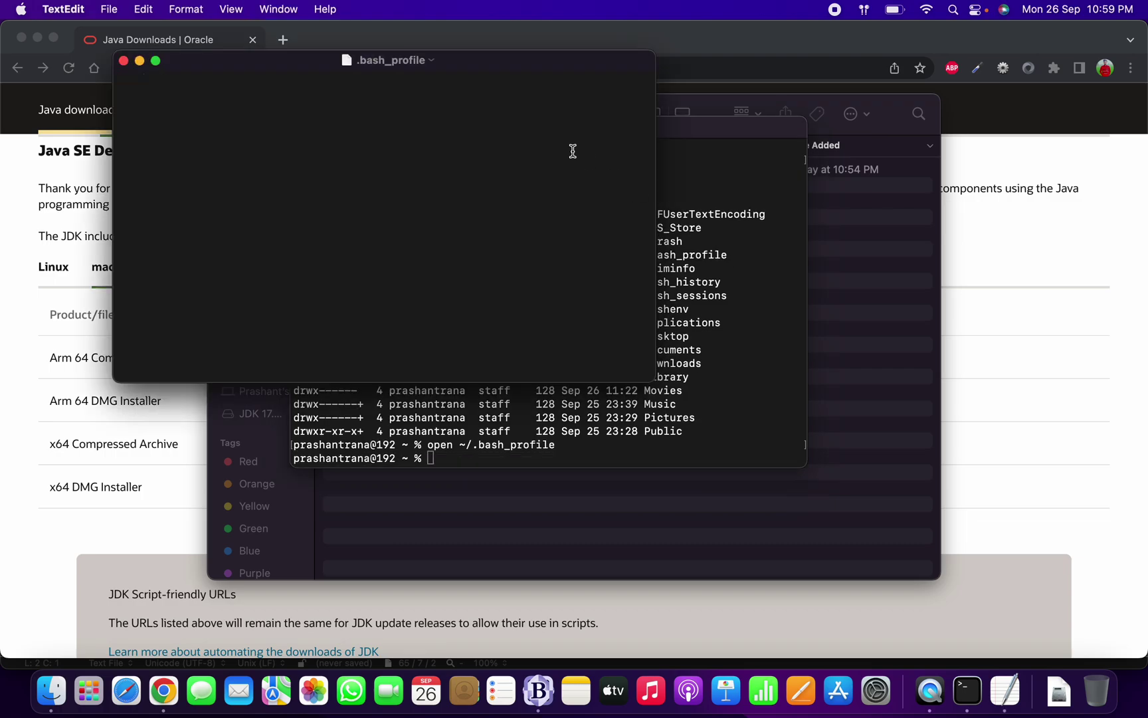
type("export JAVA_HOME=/Library/Java/JavaVirtualMachines/jdk-17.0.4.1.jdk/Contents/Home")
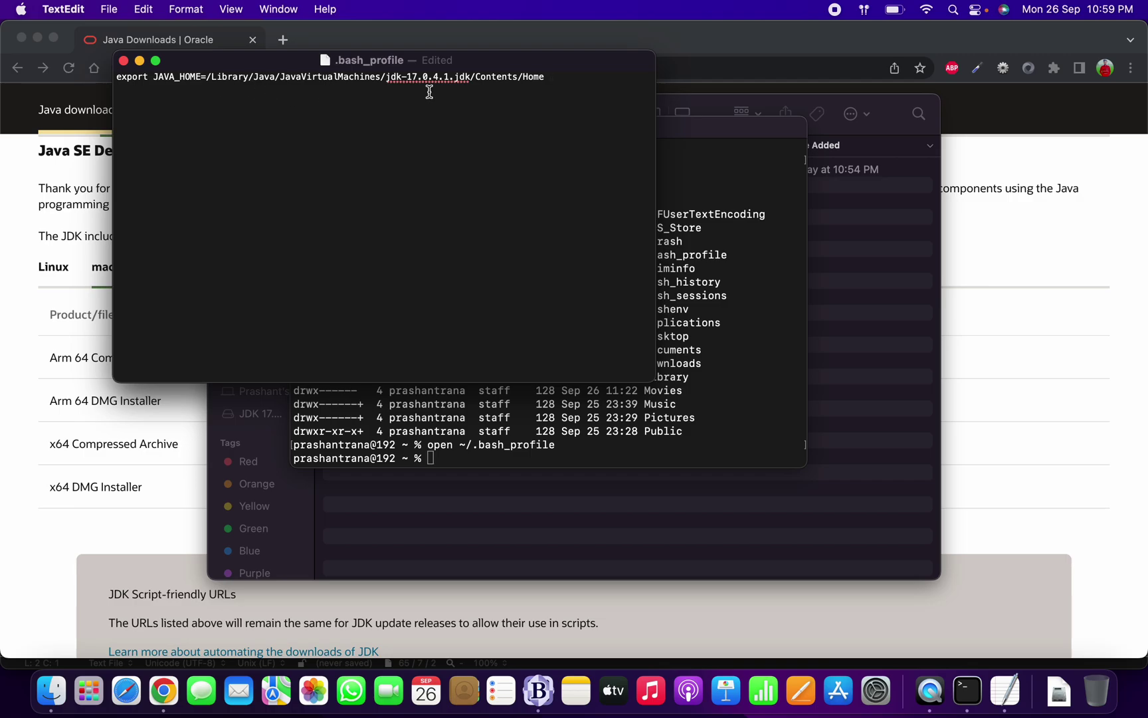
left_click(110, 12)
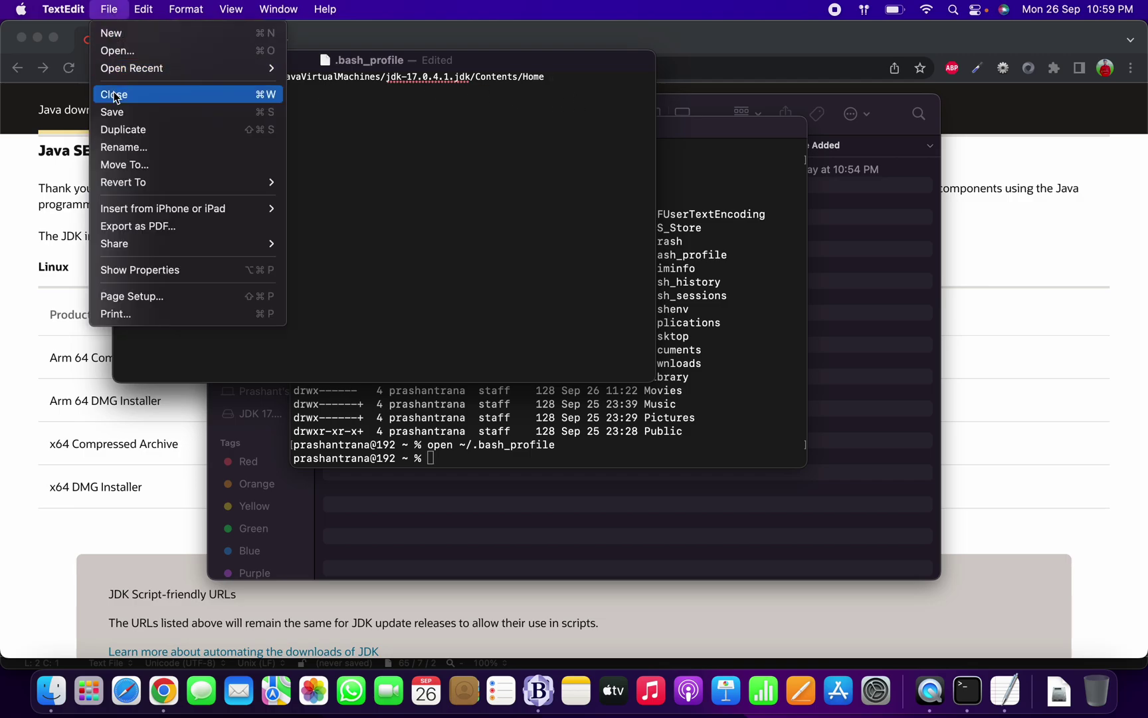
left_click(406, 127)
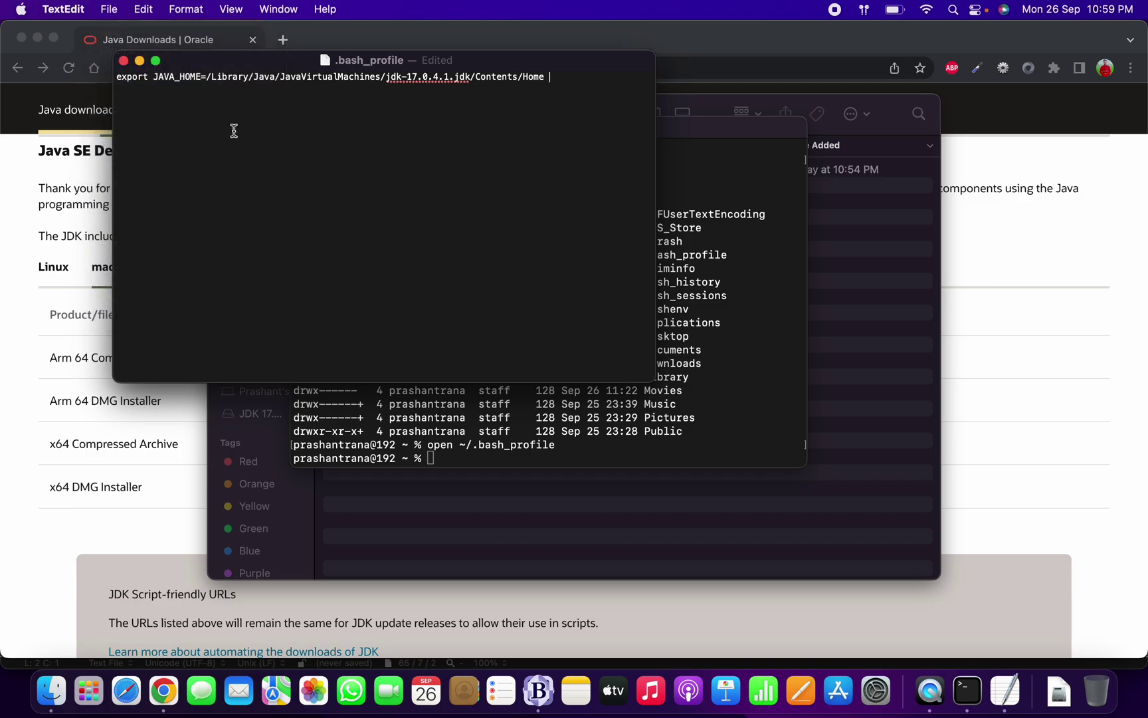
left_click(123, 60)
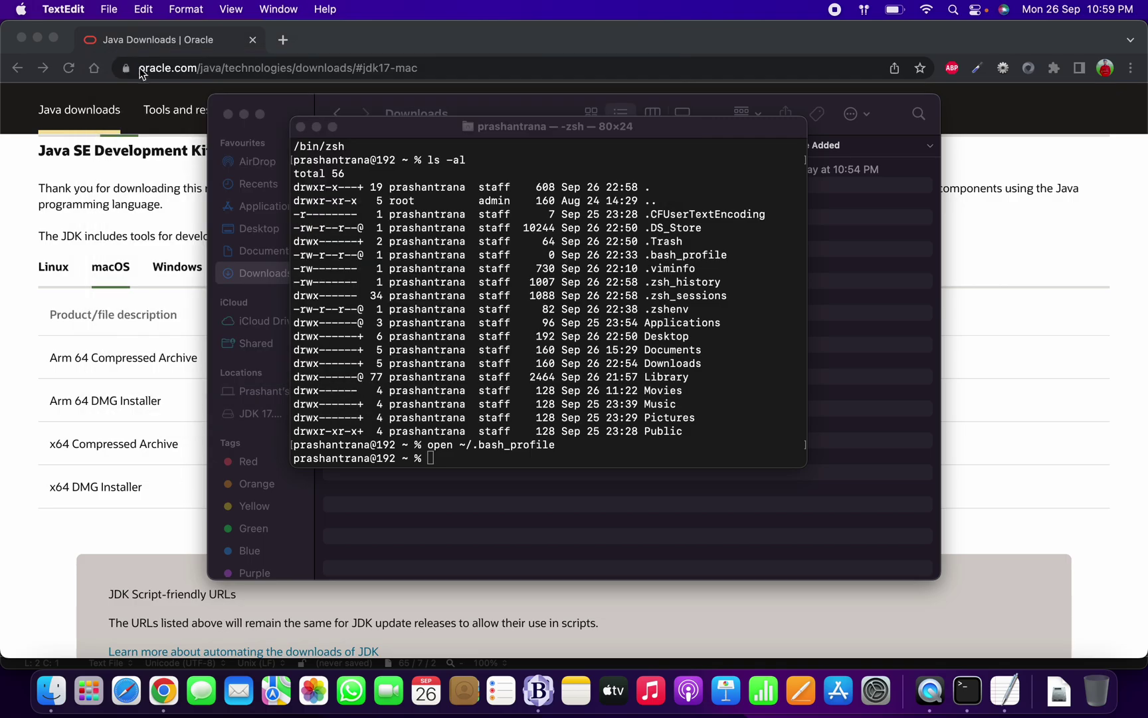
Step: End the shell session with exit and quit Terminal
left_click(652, 441)
type("e")
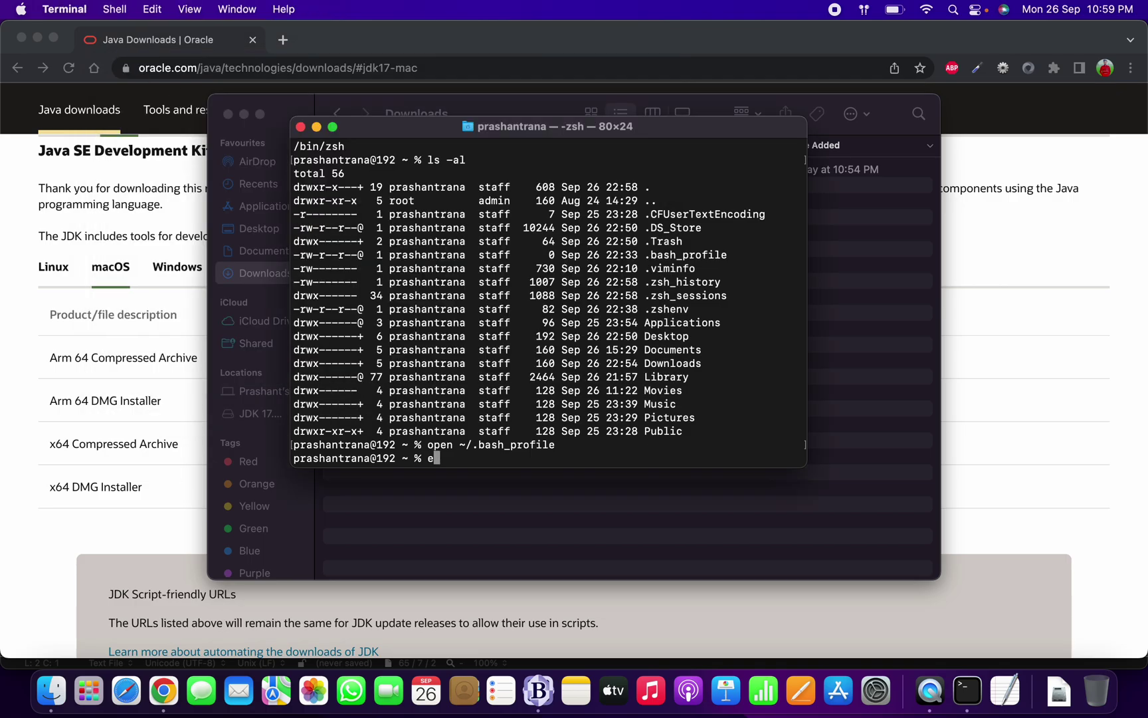
type("xit")
key("Return")
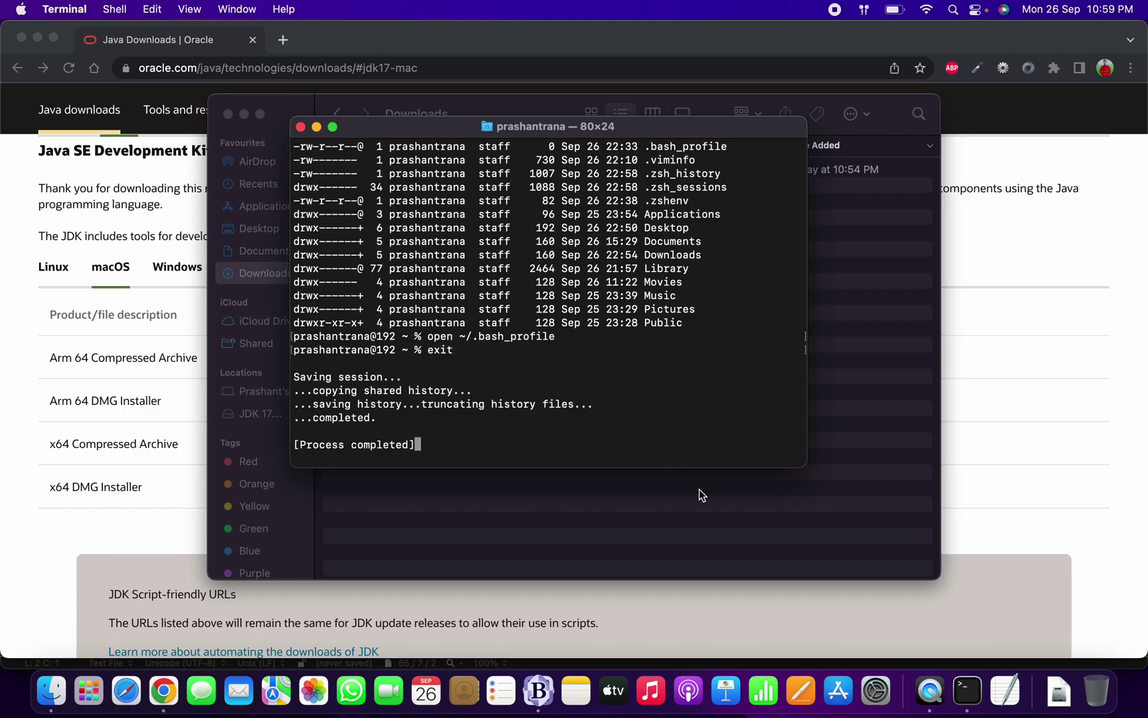
right_click(971, 695)
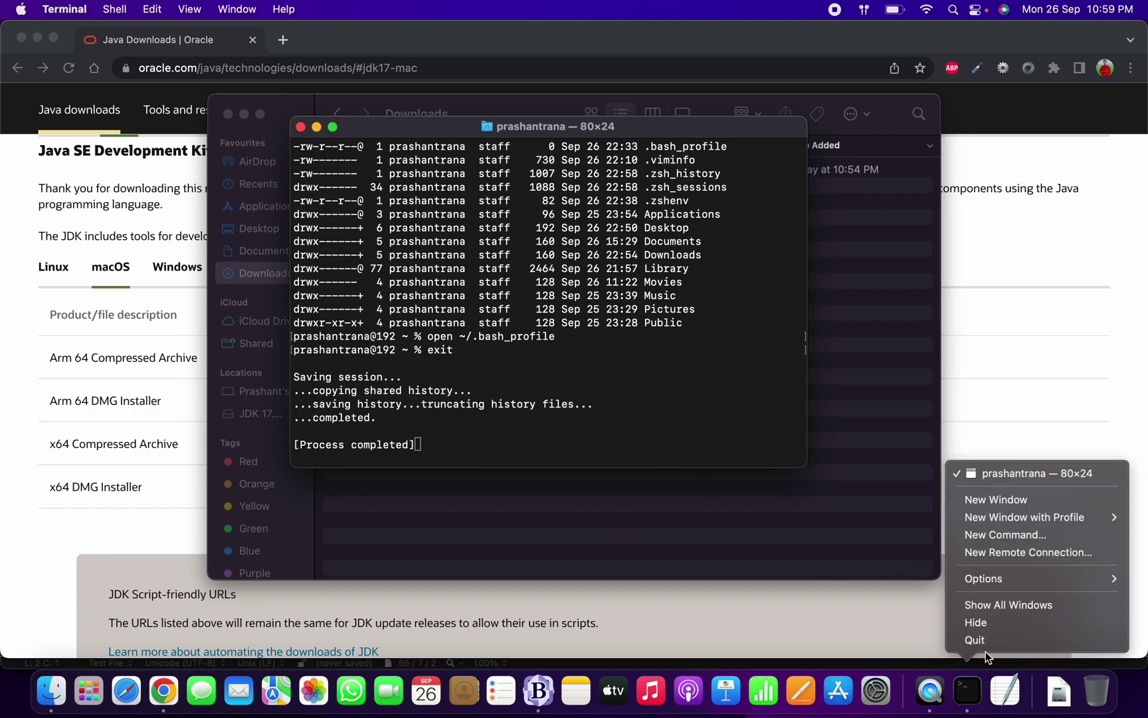
left_click(975, 640)
Step: Launch Terminal again and print the Java home variable with echo $JAVA_HOME
key("super+space")
type("termina")
key("Return")
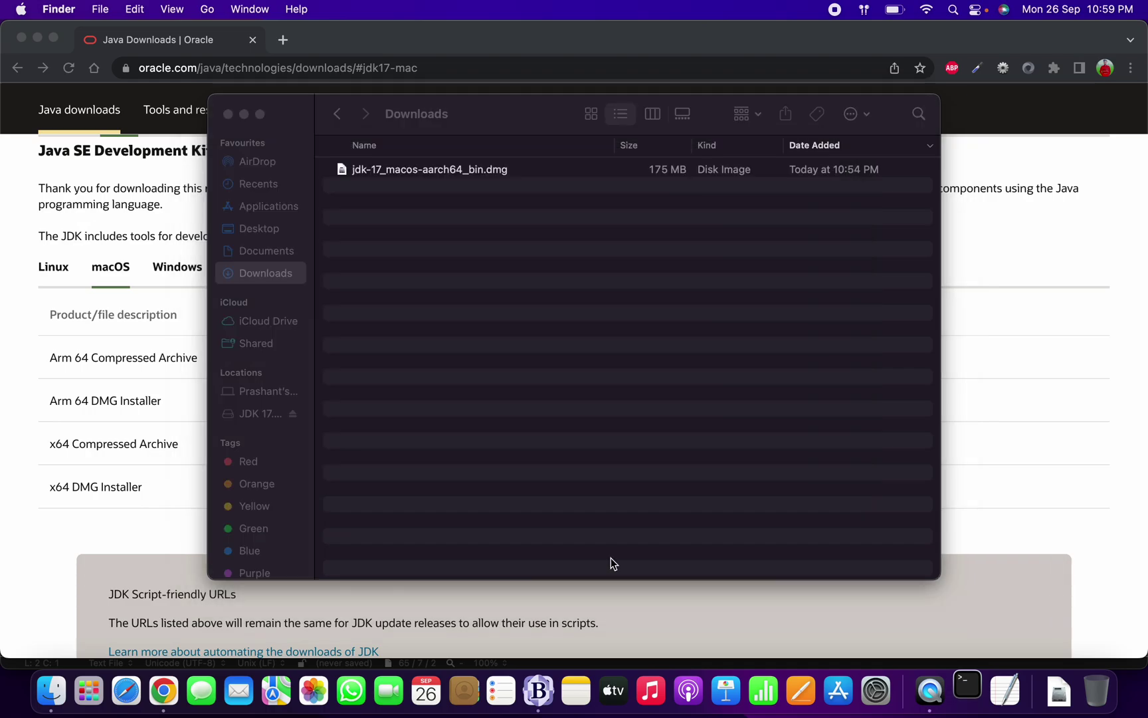
type("echo ")
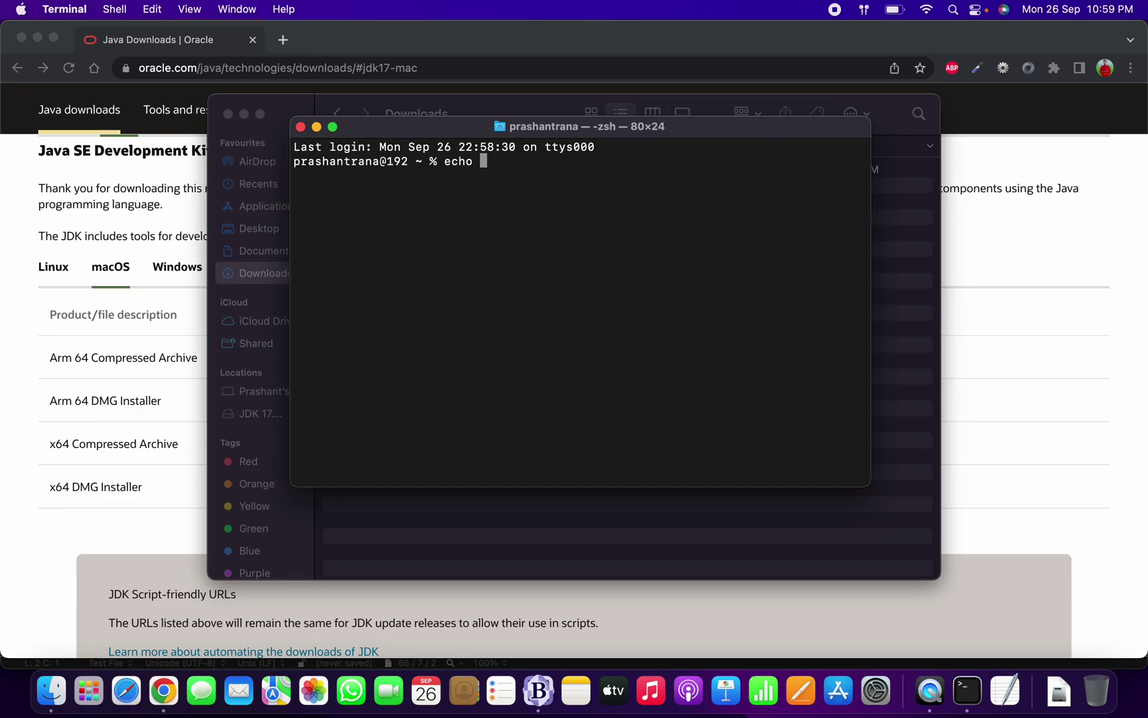
type("$JAVA_HOME")
key("Return")
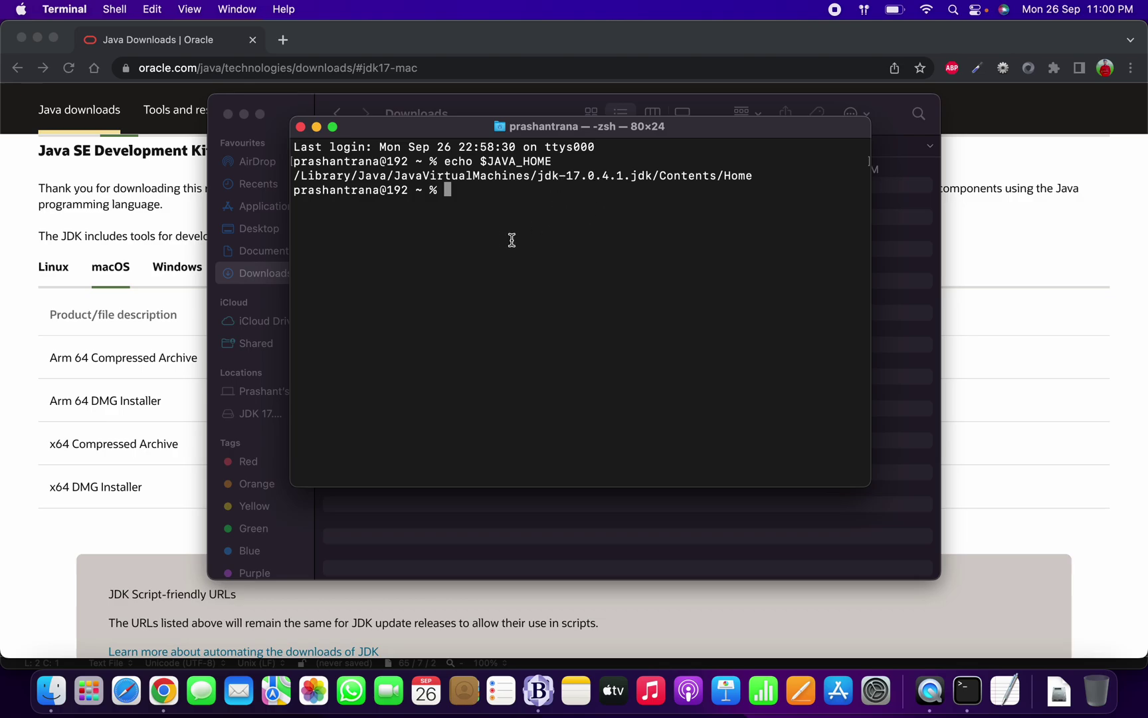
Step: Open ~/.zshenv from the command line to check its JAVA_HOME export line, close the file, and return to Terminal
type("open ~/.zsh")
key("Tab")
type("env")
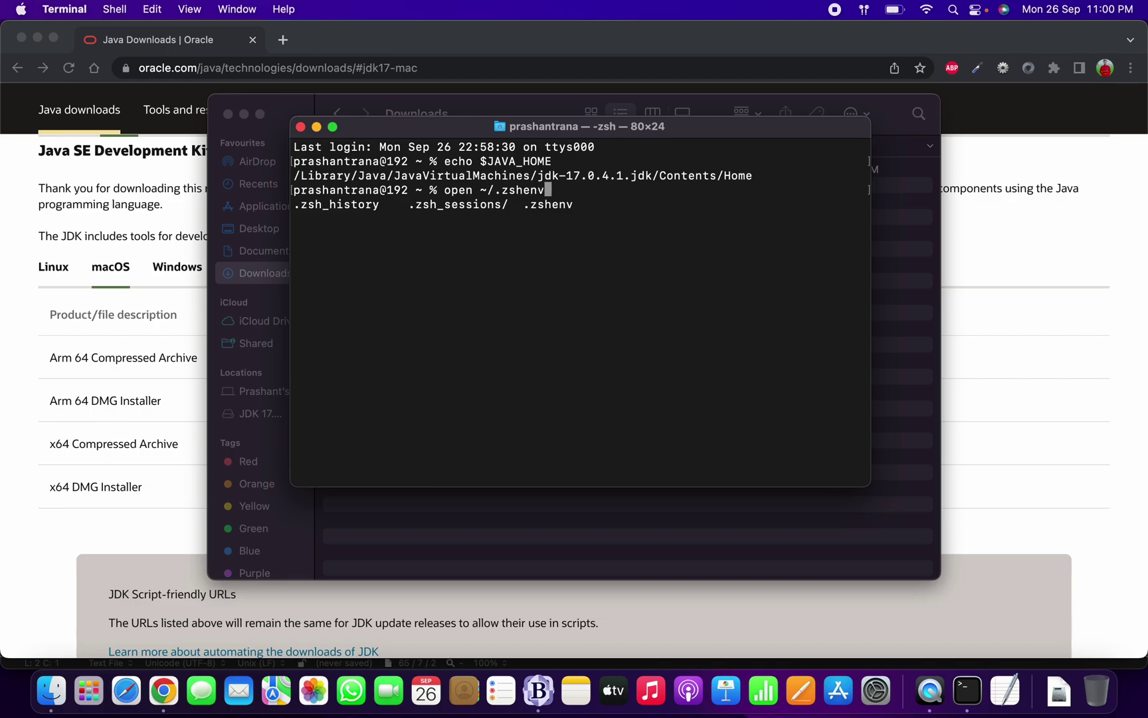
key("Return")
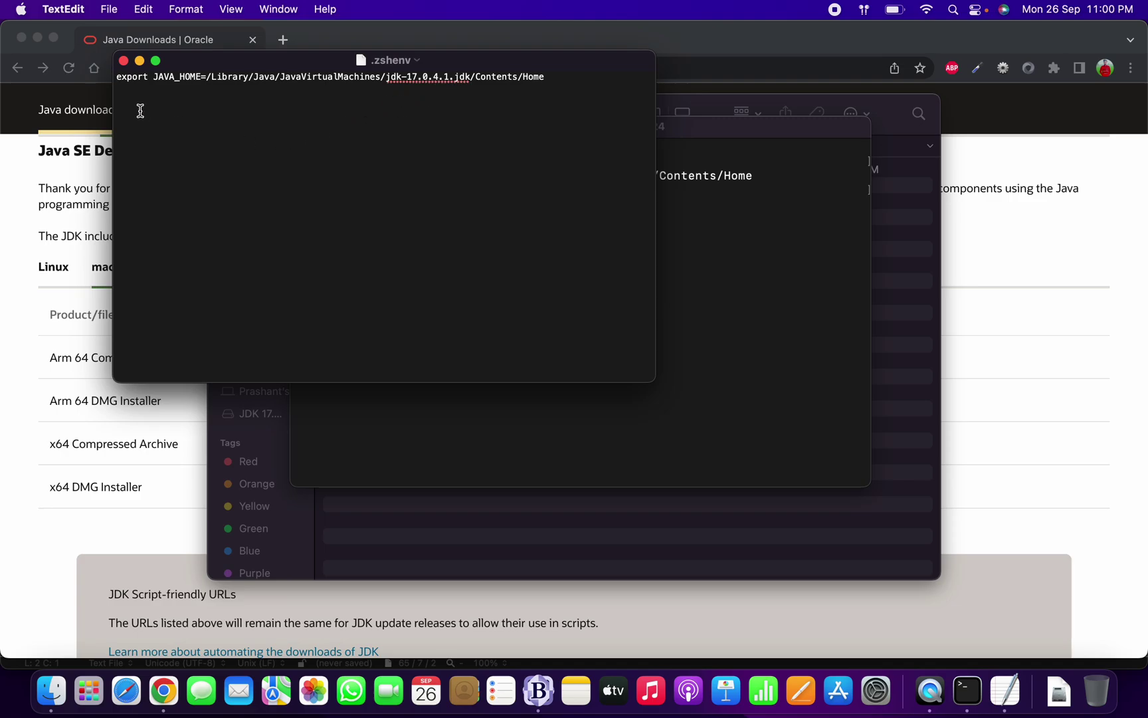
left_click(123, 61)
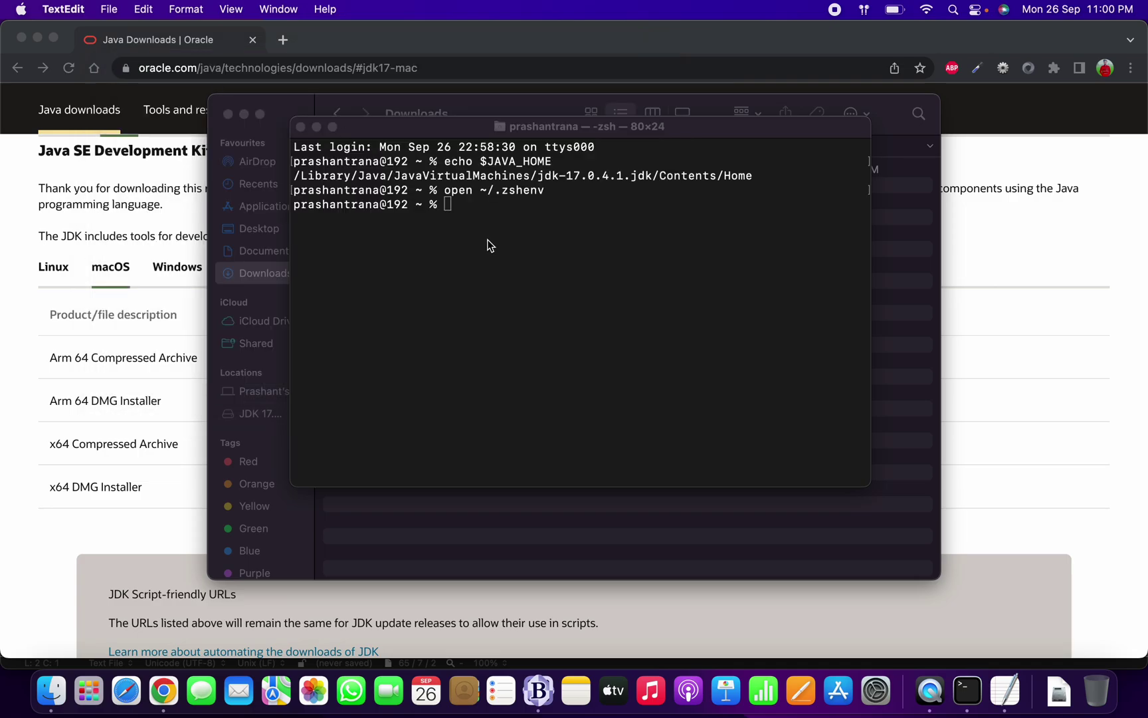
left_click(517, 206)
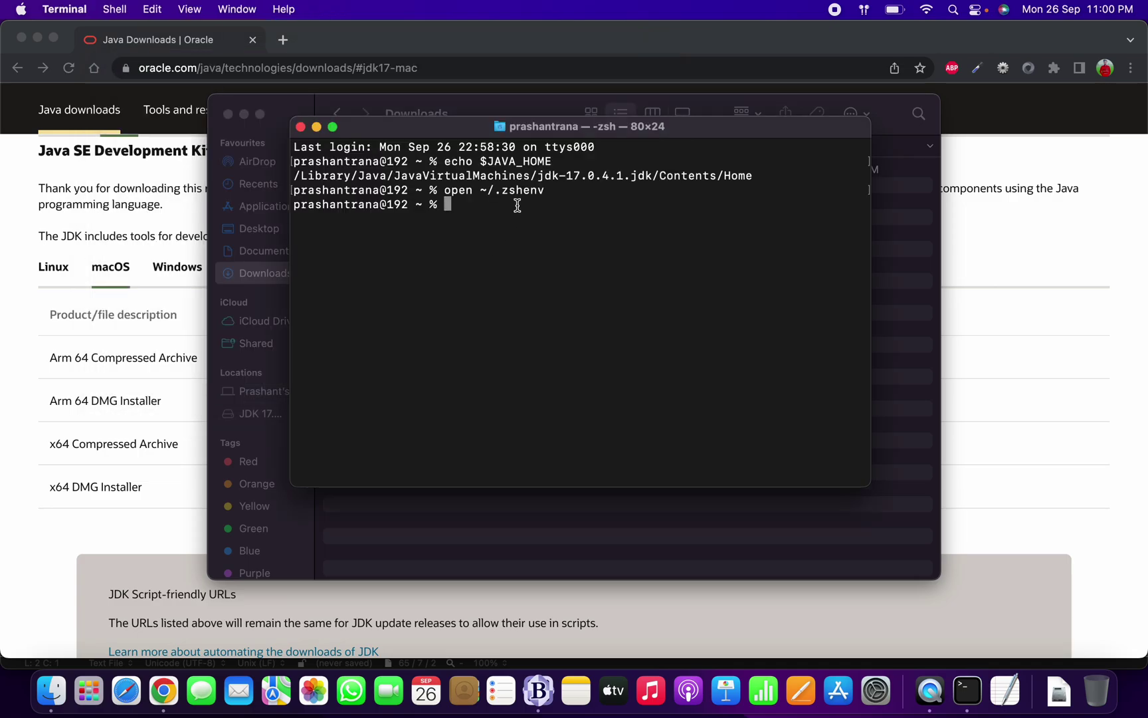